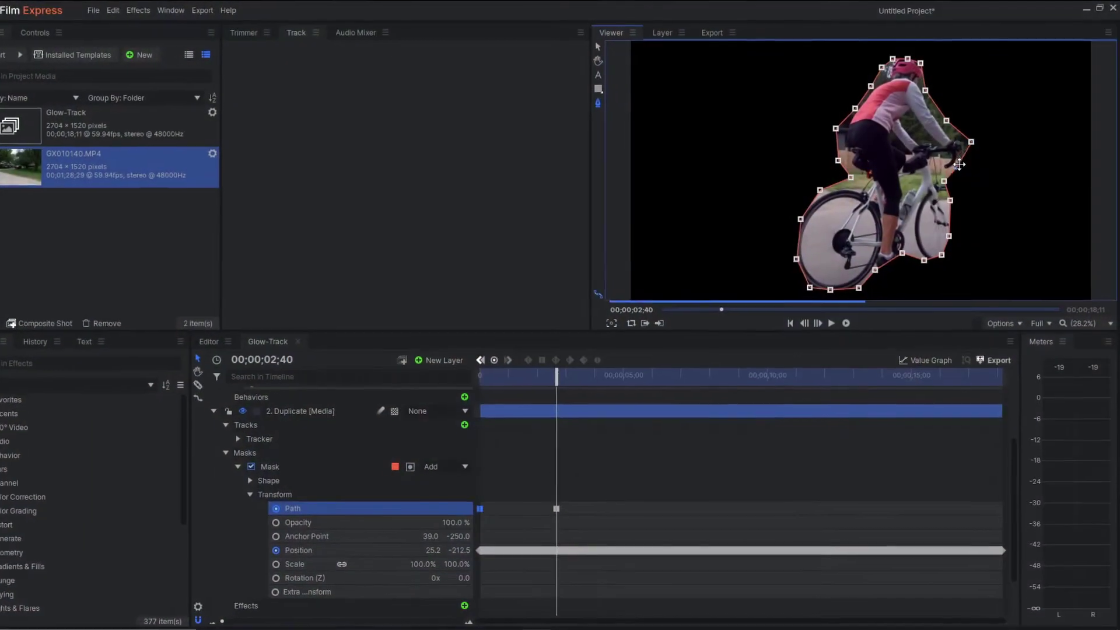
# - Push the cyclist's mask points outward at the handlebars, front of the bike and rear wheel
pyautogui.moveTo(944, 181); pyautogui.dragTo(985, 183)
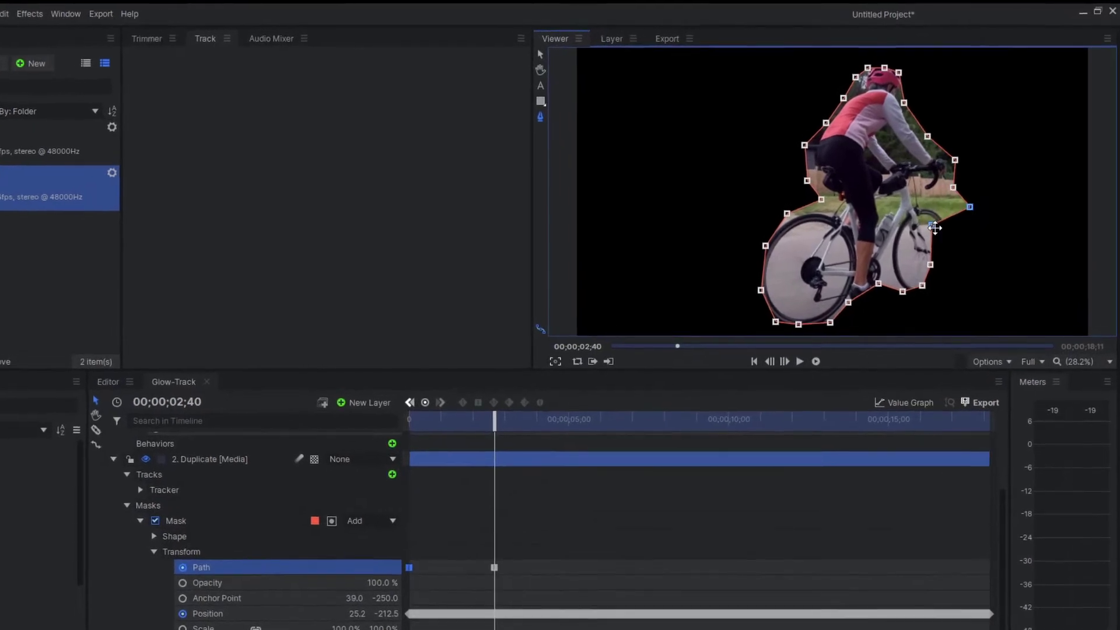
pyautogui.moveTo(935, 227); pyautogui.dragTo(962, 226)
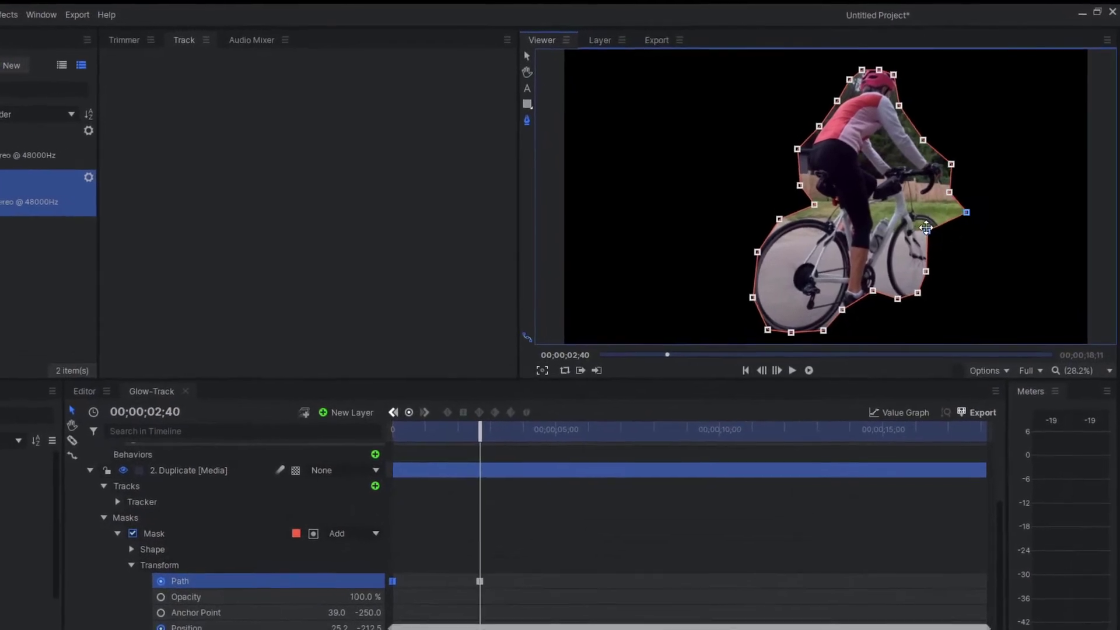
pyautogui.moveTo(913, 295); pyautogui.dragTo(945, 290)
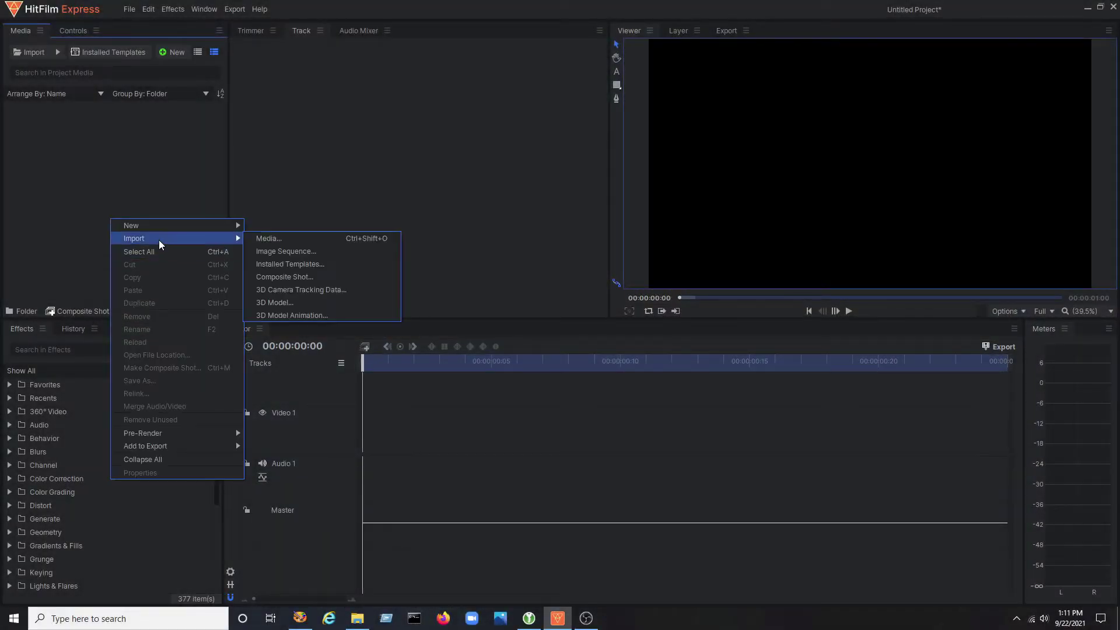
# - Import GX010140.MP4, scrub to a section in the Trimmer, and drop it onto the timeline
pyautogui.click(297, 238)
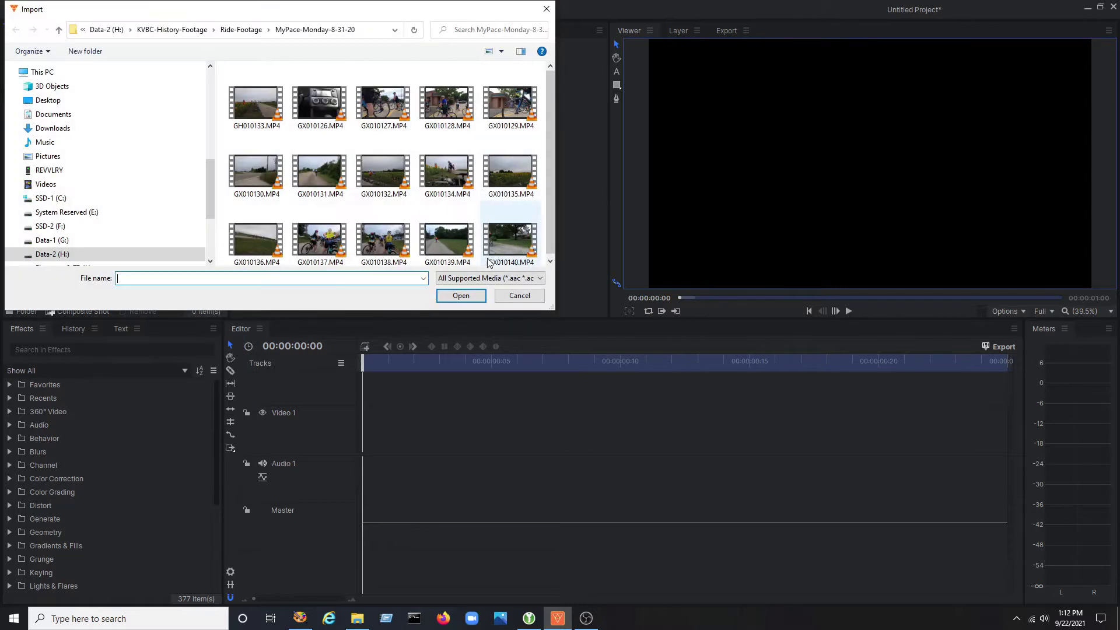
pyautogui.doubleClick(507, 237)
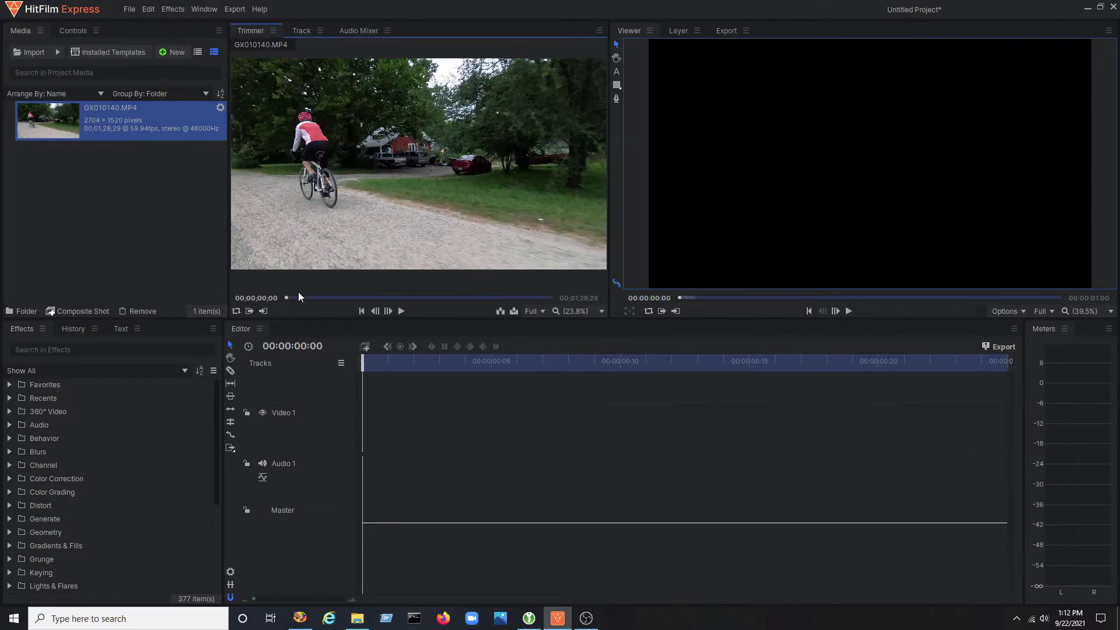
pyautogui.moveTo(294, 300); pyautogui.dragTo(476, 300)
pyautogui.moveTo(511, 217); pyautogui.dragTo(362, 444)
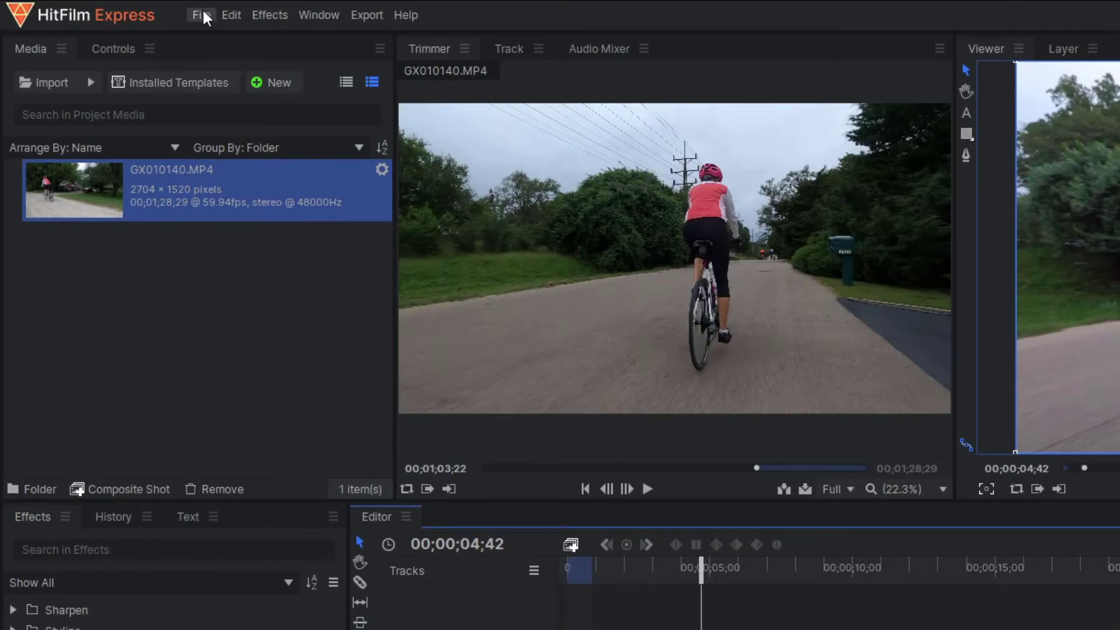
# - Save the project under the new name mask-tracking-001 with Save As
pyautogui.click(201, 14)
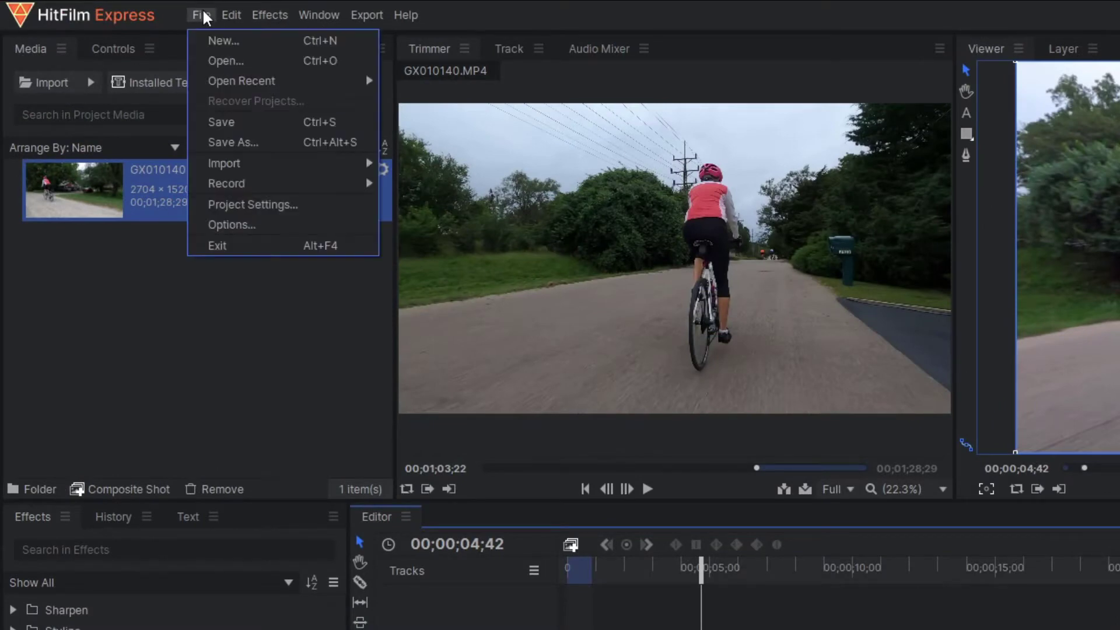
pyautogui.click(316, 143)
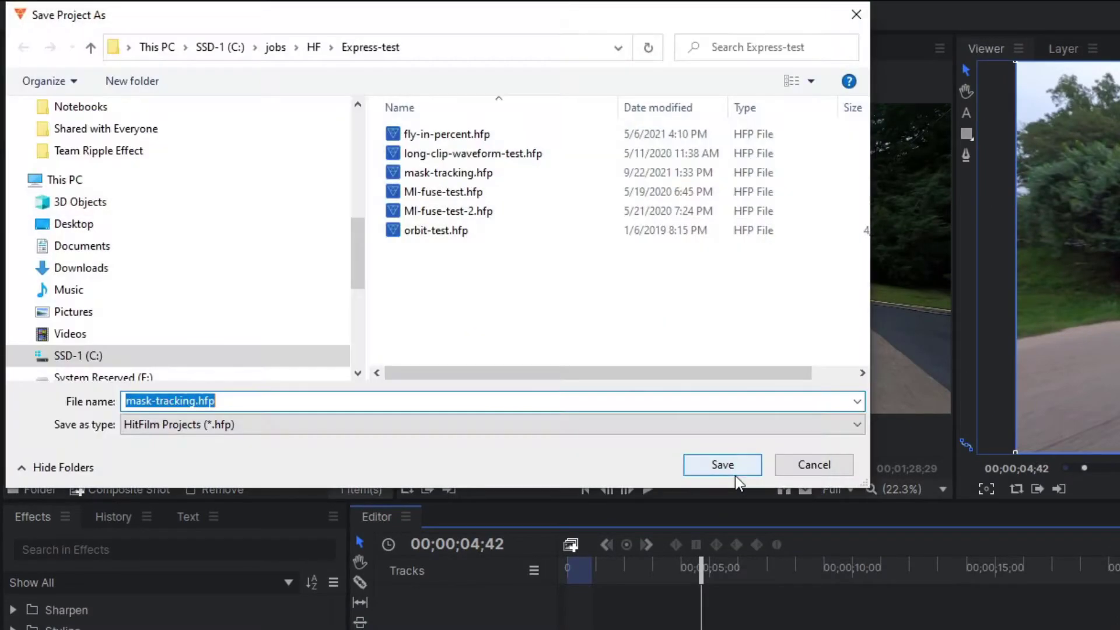
pyautogui.click(253, 402)
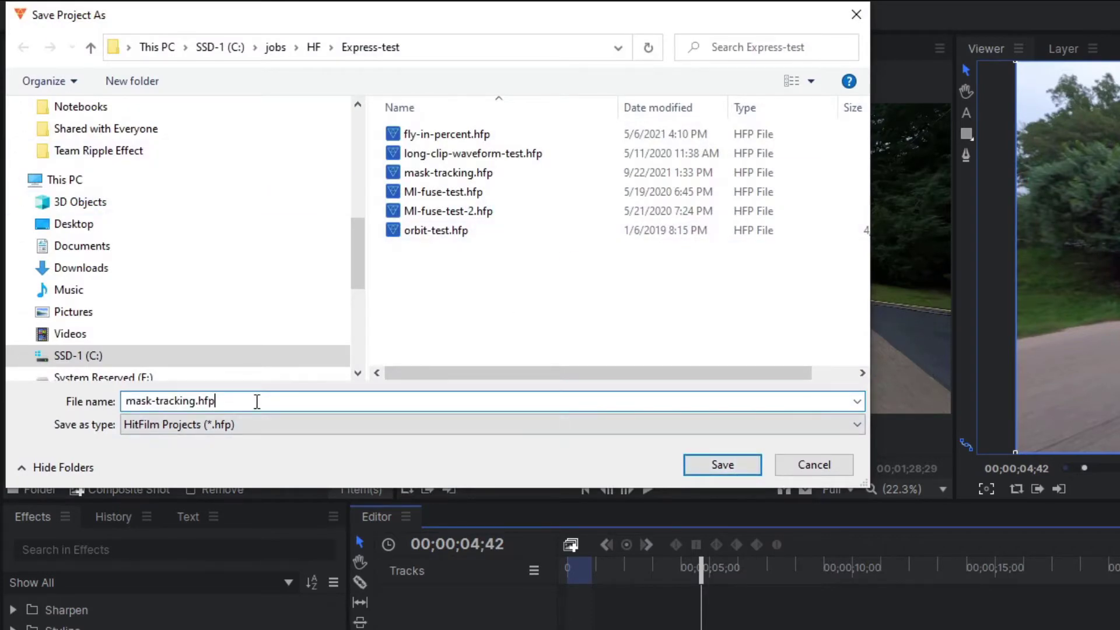
pyautogui.moveTo(256, 401); pyautogui.dragTo(195, 401)
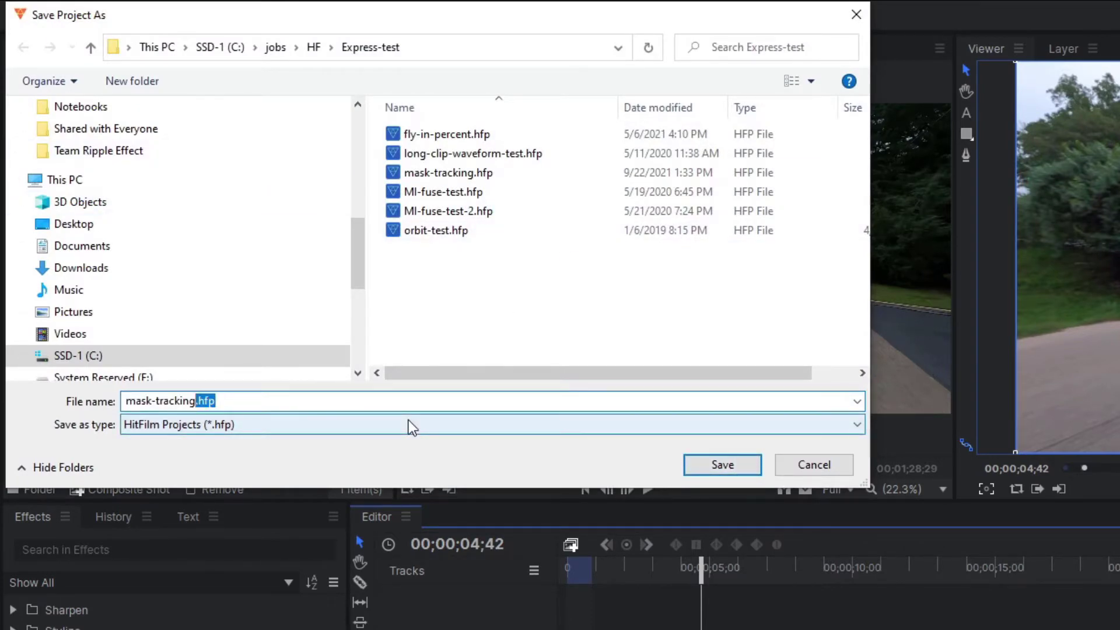
pyautogui.write('-001')
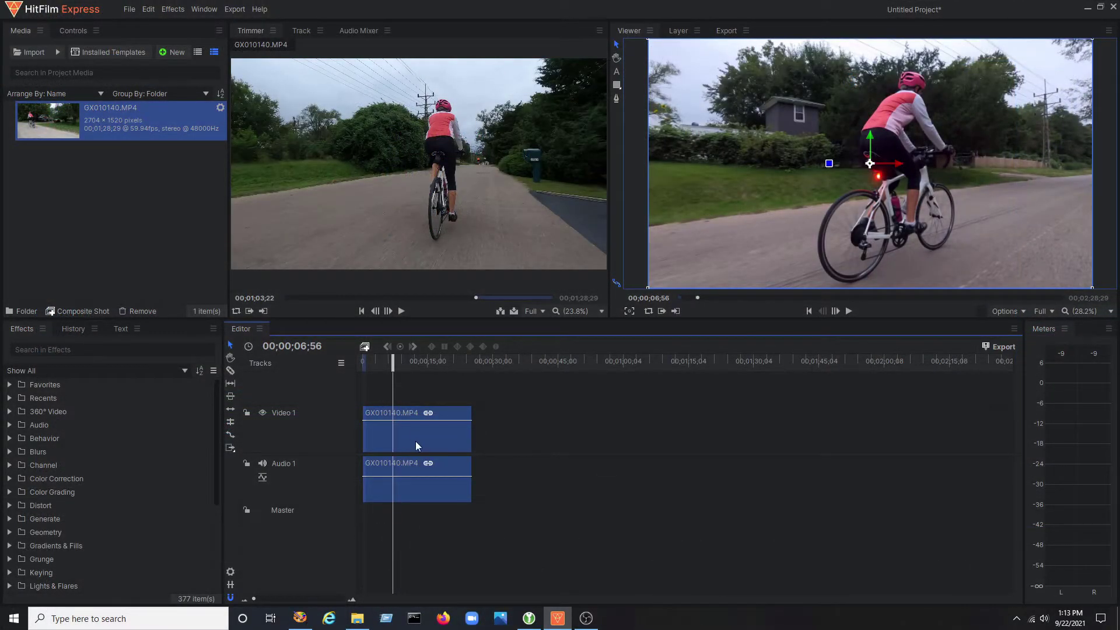
# - Slice the clip at the playhead with the C cutting tool, then return to selection
pyautogui.press('c')
pyautogui.click(393, 438)
pyautogui.press('v')
# - Turn the later part of the clip into a composite shot named Glow-Track
pyautogui.click(431, 362)
pyautogui.rightClick(445, 438)
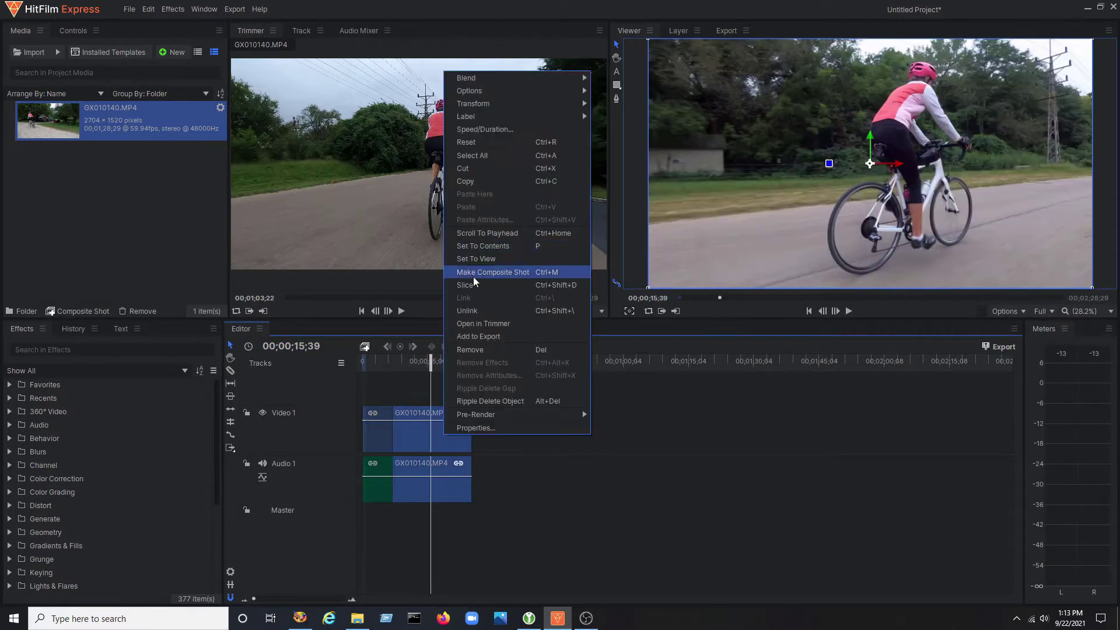
pyautogui.click(516, 272)
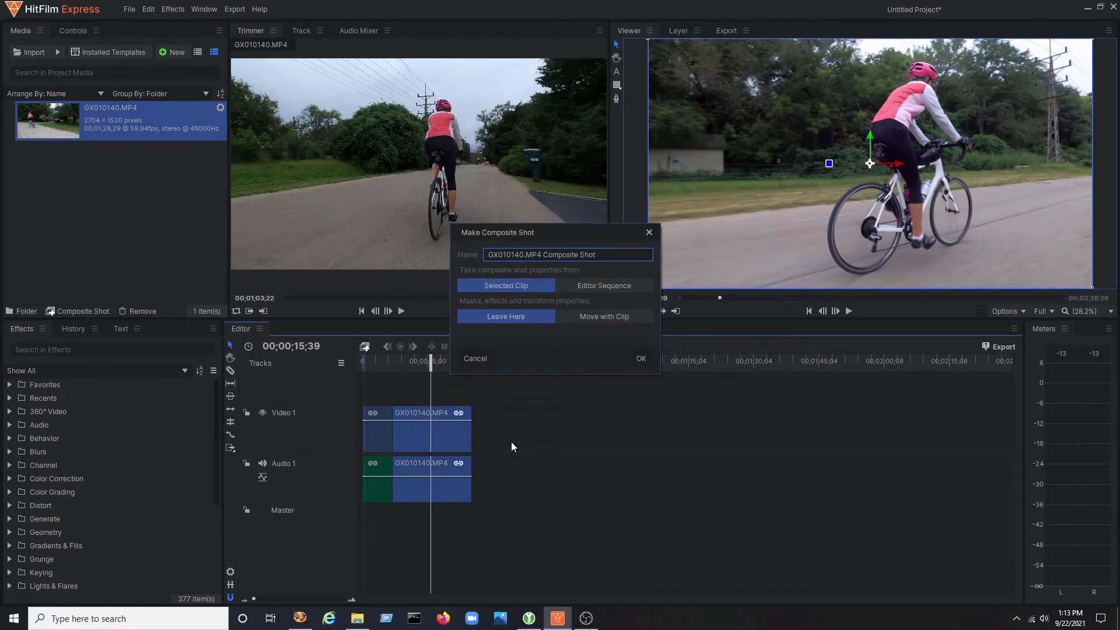
pyautogui.tripleClick(484, 256)
pyautogui.write('Glow-Track')
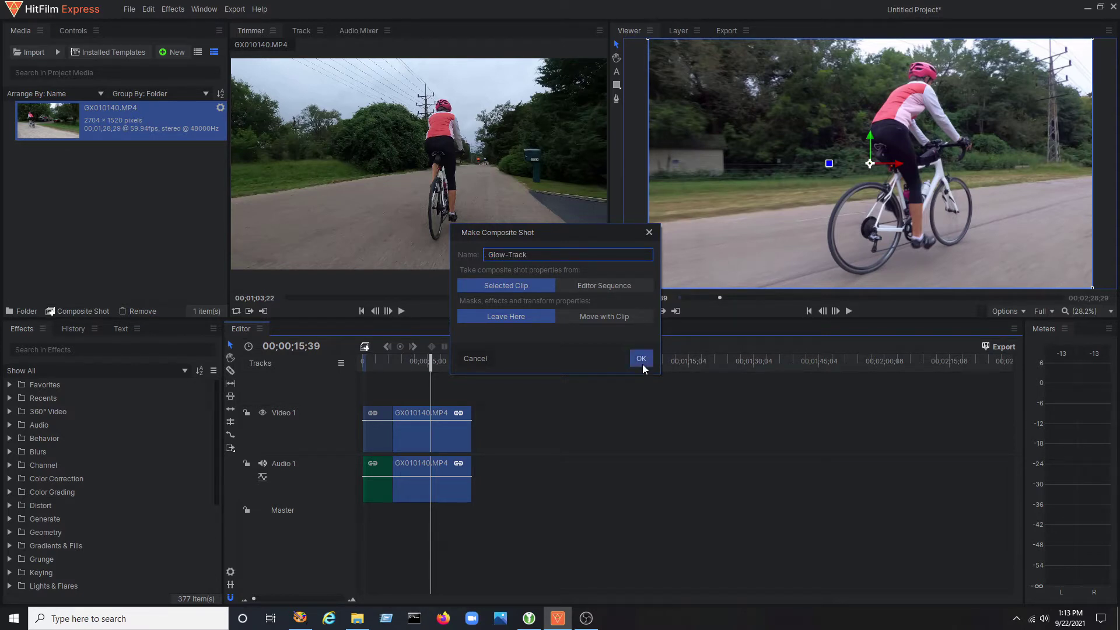
pyautogui.click(641, 359)
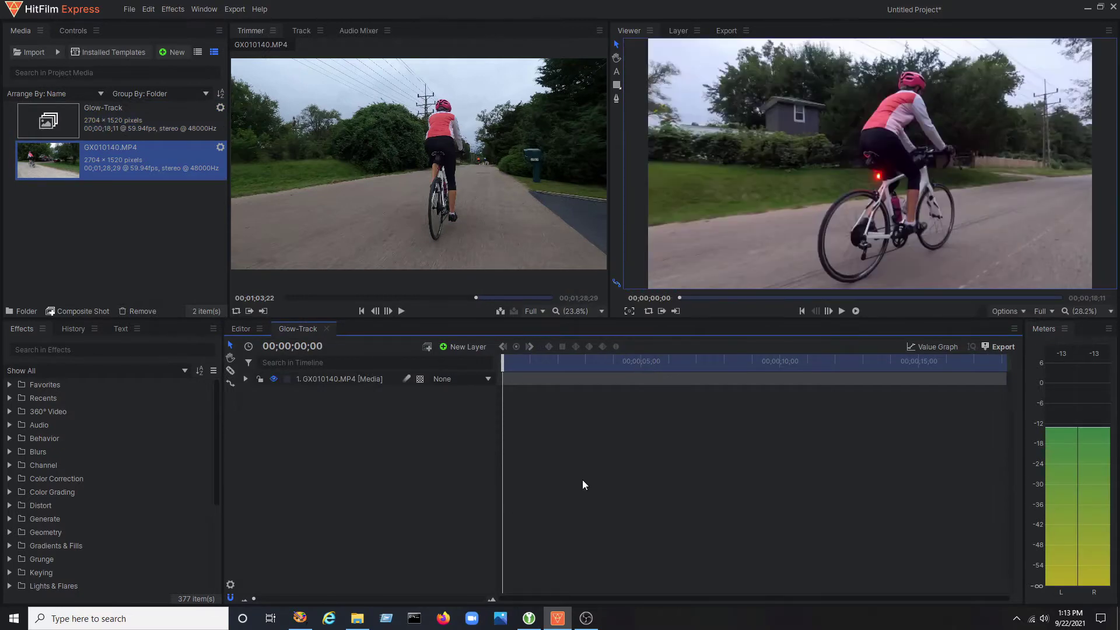
# - Duplicate the footage layer and add a new point layer
pyautogui.click(351, 381)
pyautogui.rightClick(351, 384)
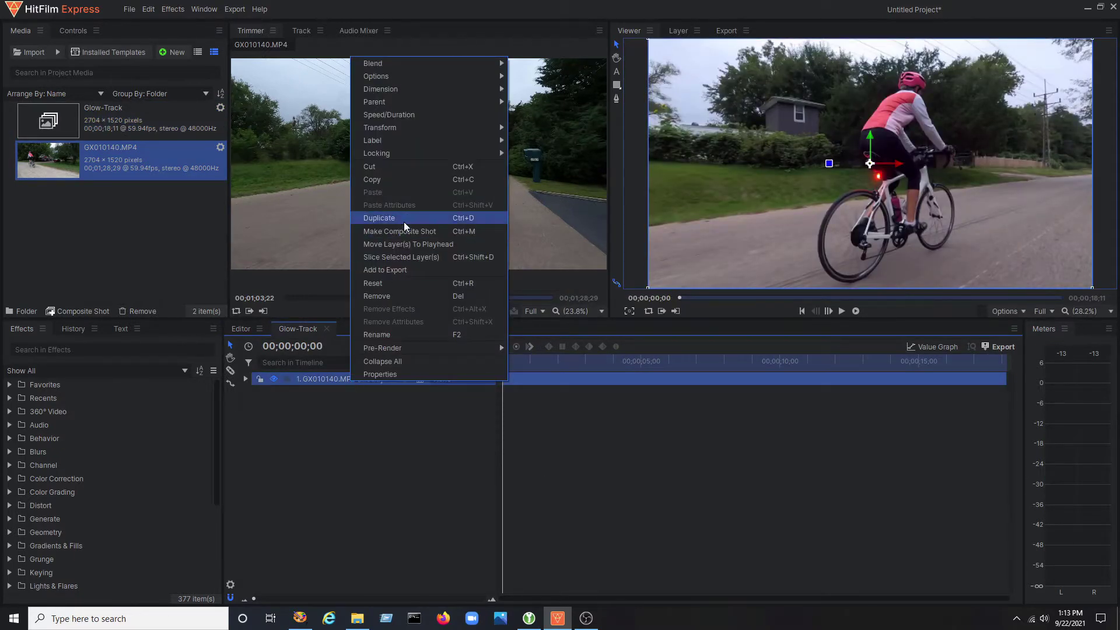
pyautogui.click(379, 216)
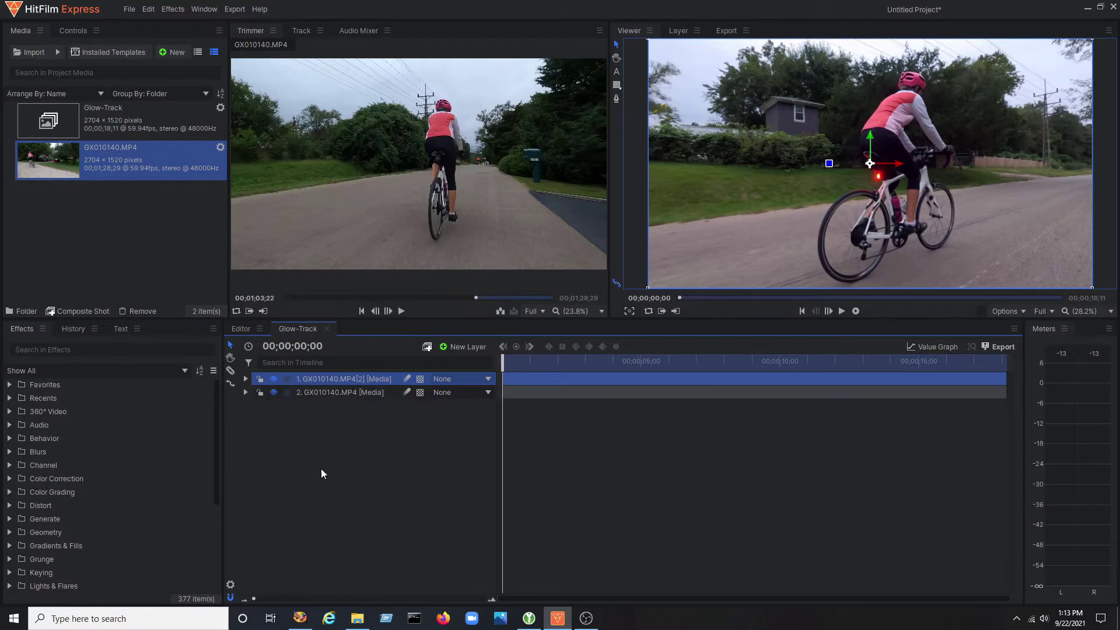
pyautogui.click(451, 348)
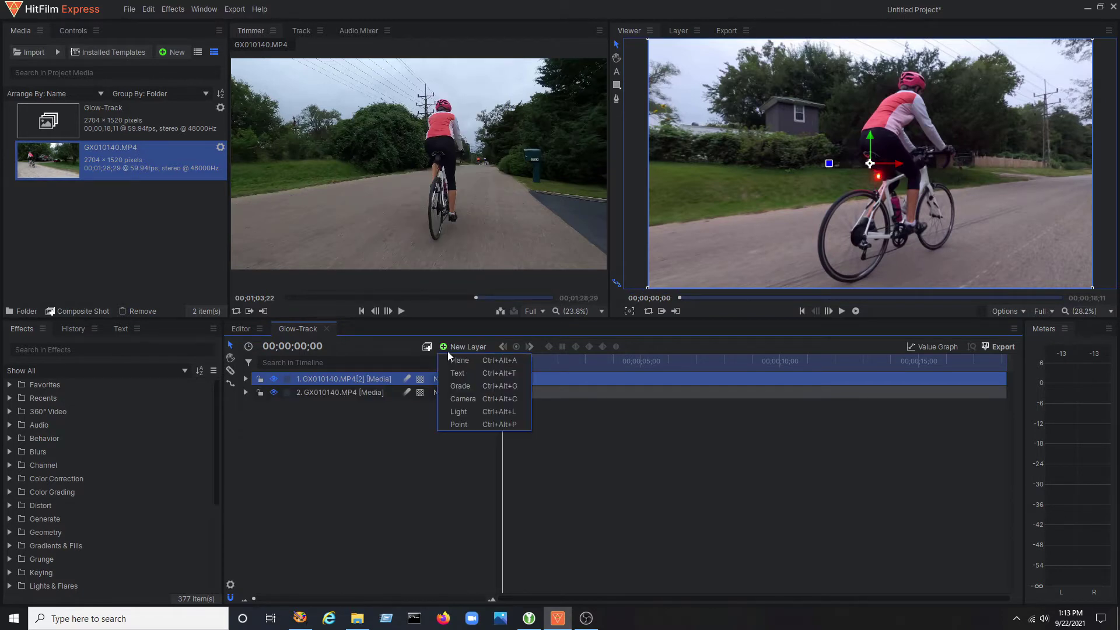
pyautogui.click(484, 426)
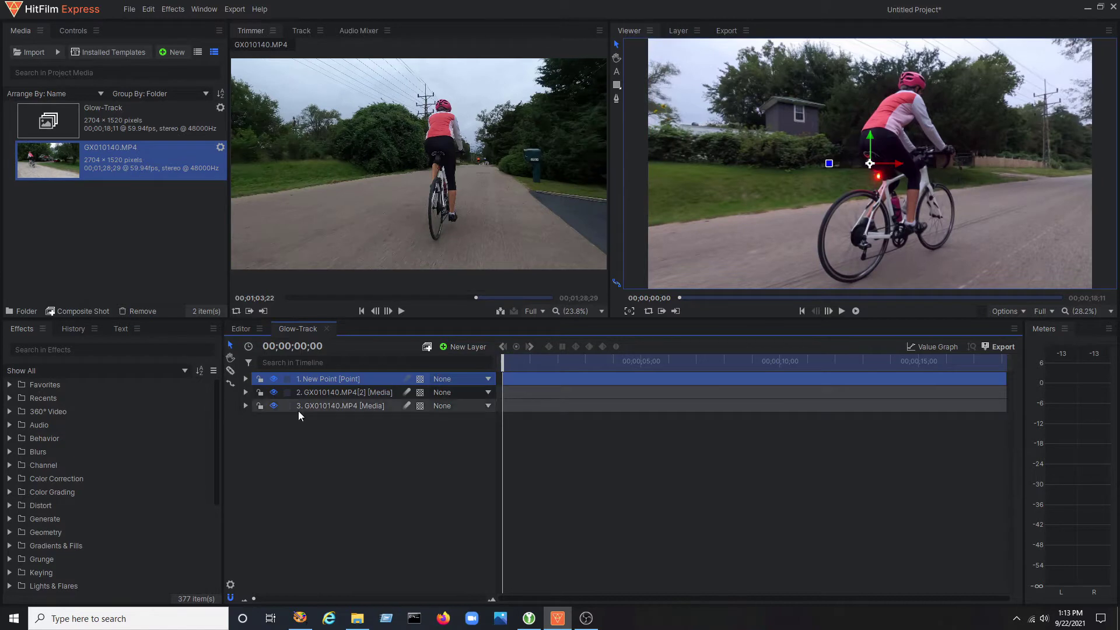
# - Rename the copied clip layer Duplicate and the original one Original
pyautogui.click(355, 395)
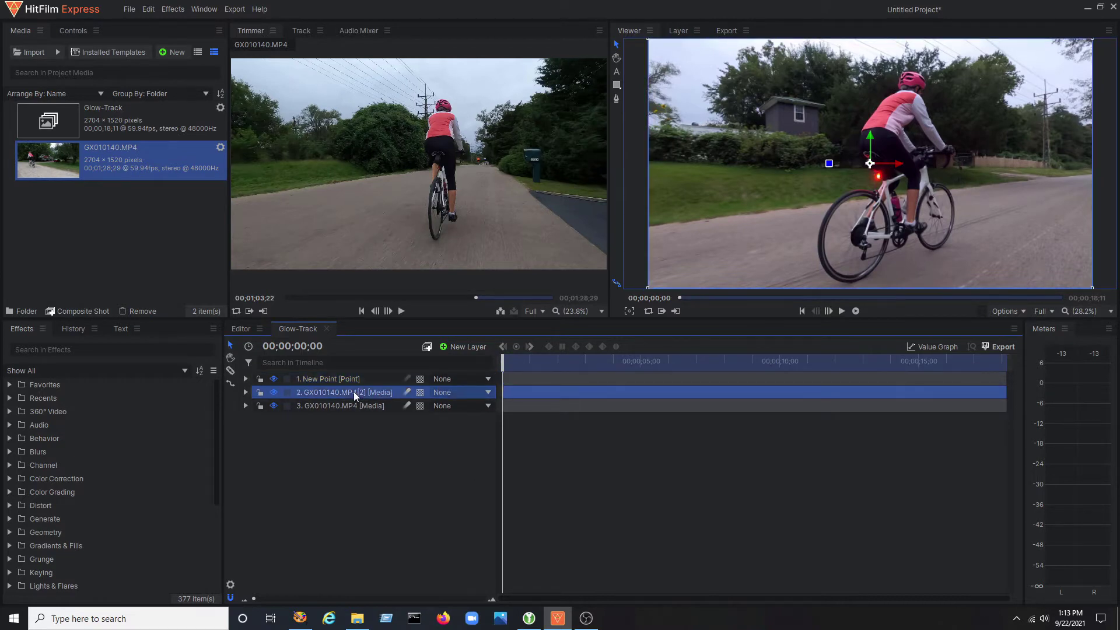
pyautogui.doubleClick(355, 394)
pyautogui.write('D')
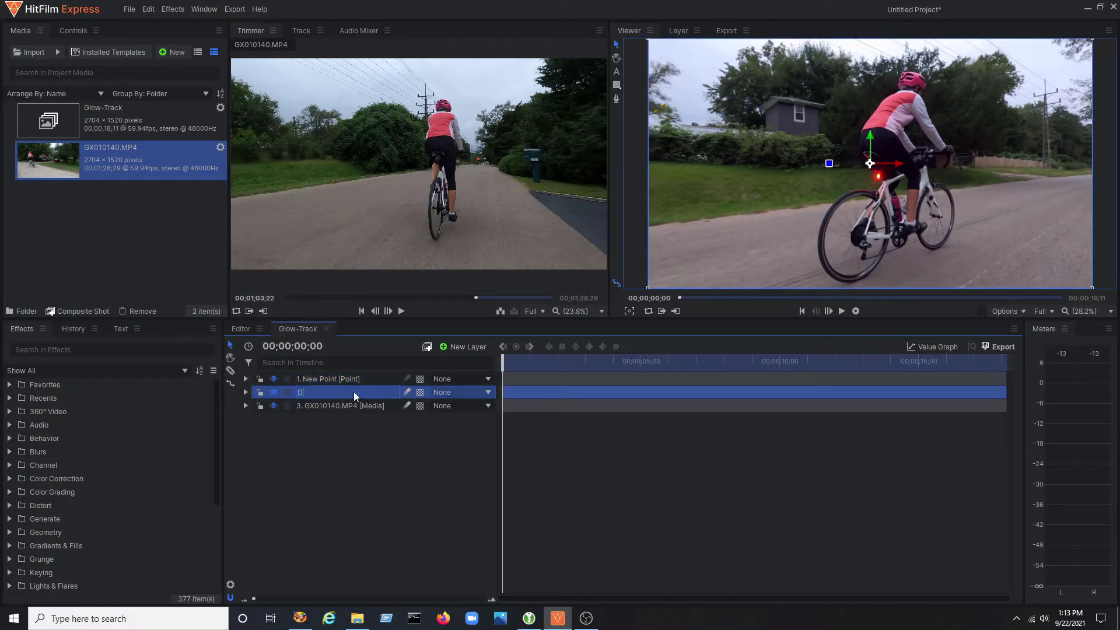
pyautogui.write('uplicate')
pyautogui.doubleClick(338, 406)
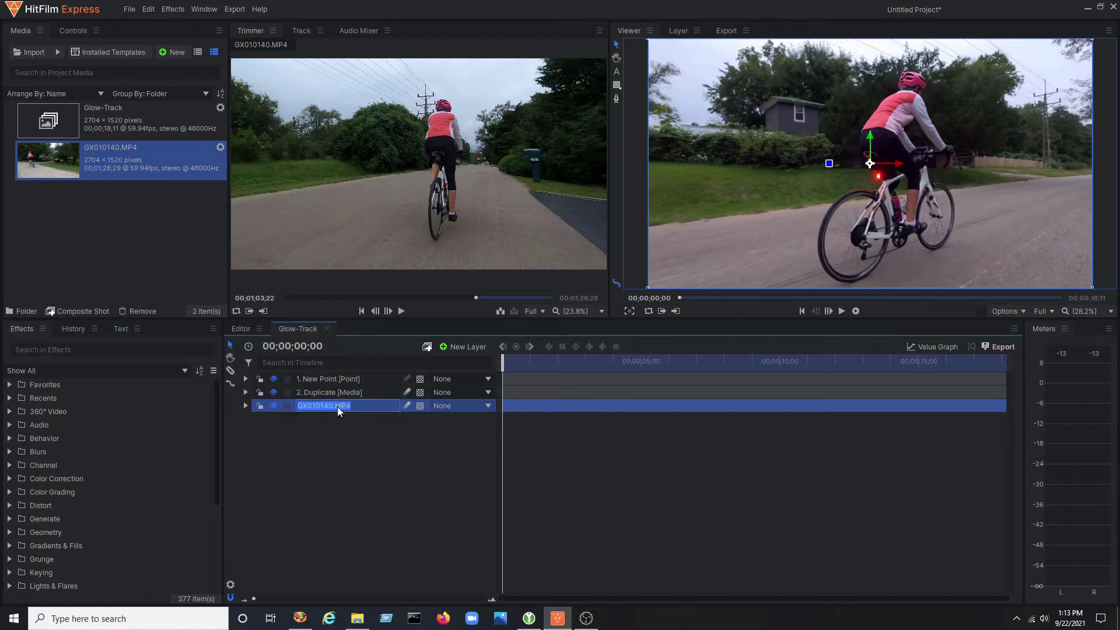
pyautogui.write('Original')
pyautogui.press('Return')
# - Rename the point layer Tracking and hide the Original layer
pyautogui.click(331, 380)
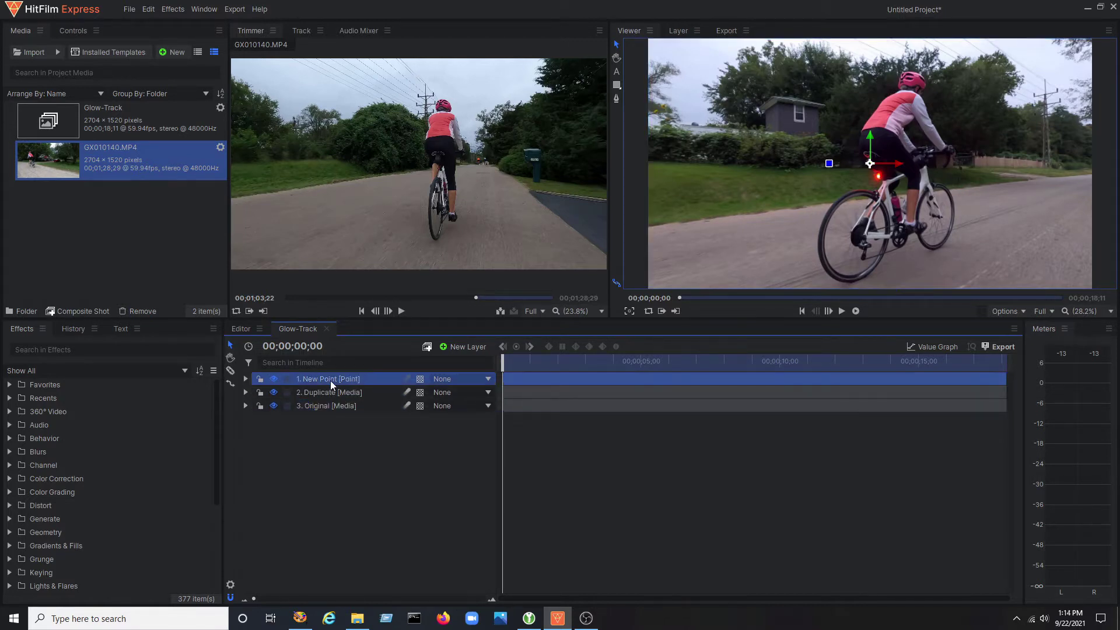
pyautogui.doubleClick(330, 381)
pyautogui.write('Tracking')
pyautogui.press('Return')
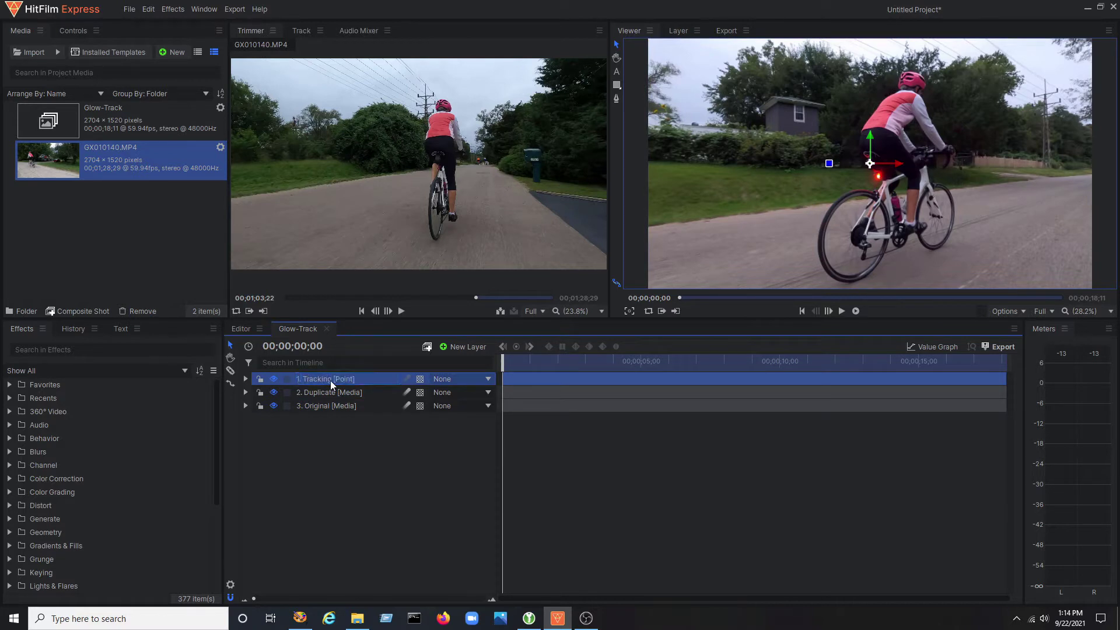
pyautogui.click(275, 407)
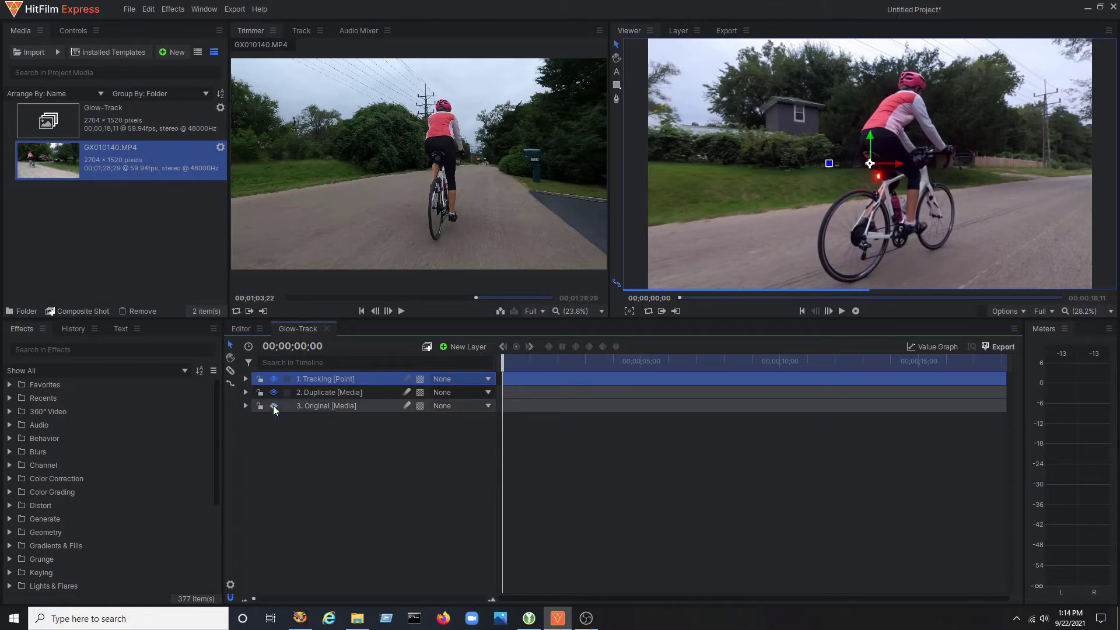
# - Add a tracker to the Duplicate layer with type Double Points (Position/Scale/Rotation)
pyautogui.click(356, 393)
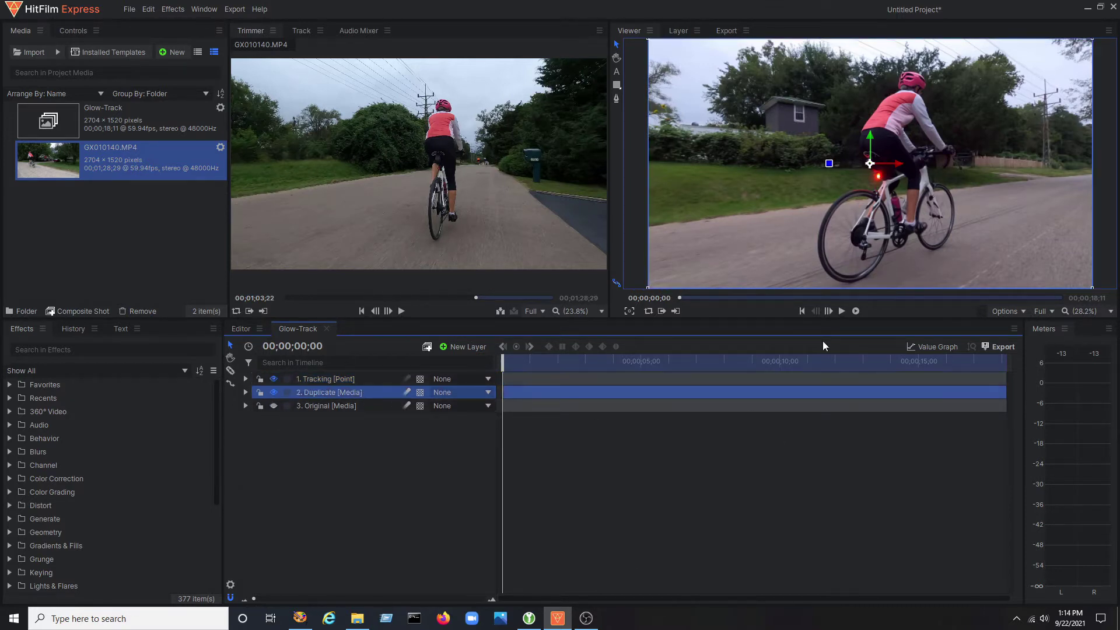
pyautogui.click(246, 392)
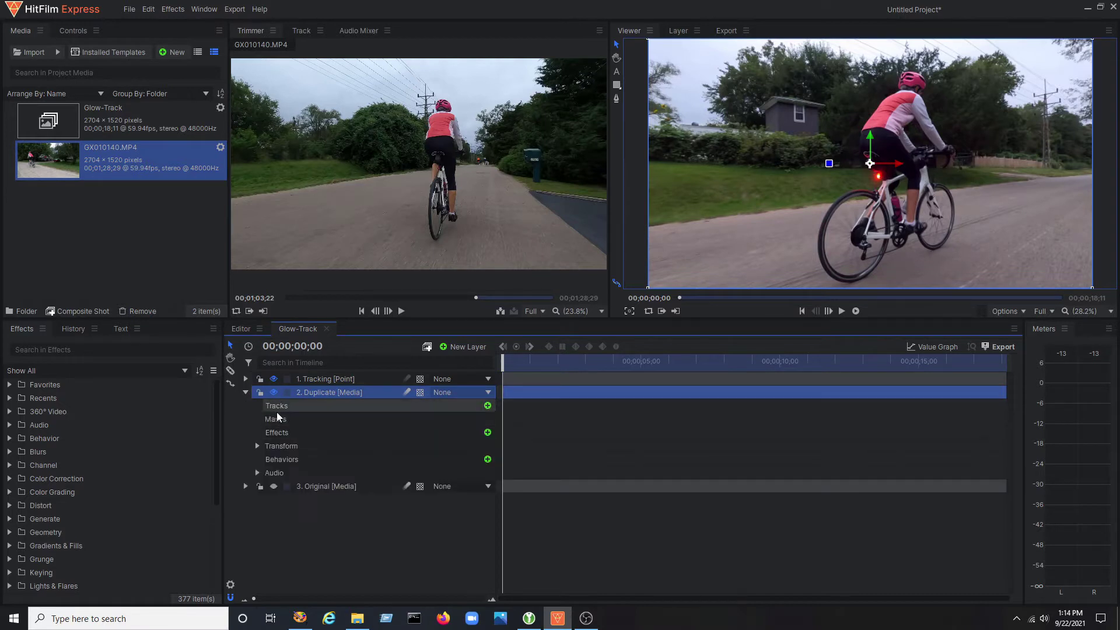
pyautogui.click(488, 405)
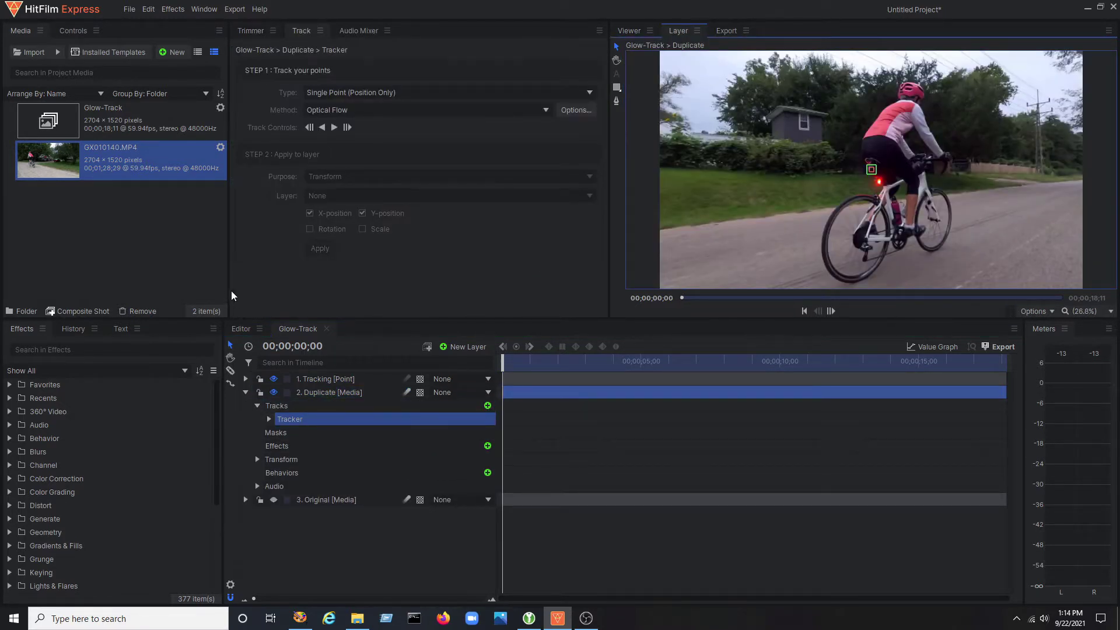
pyautogui.moveTo(228, 290); pyautogui.dragTo(284, 288)
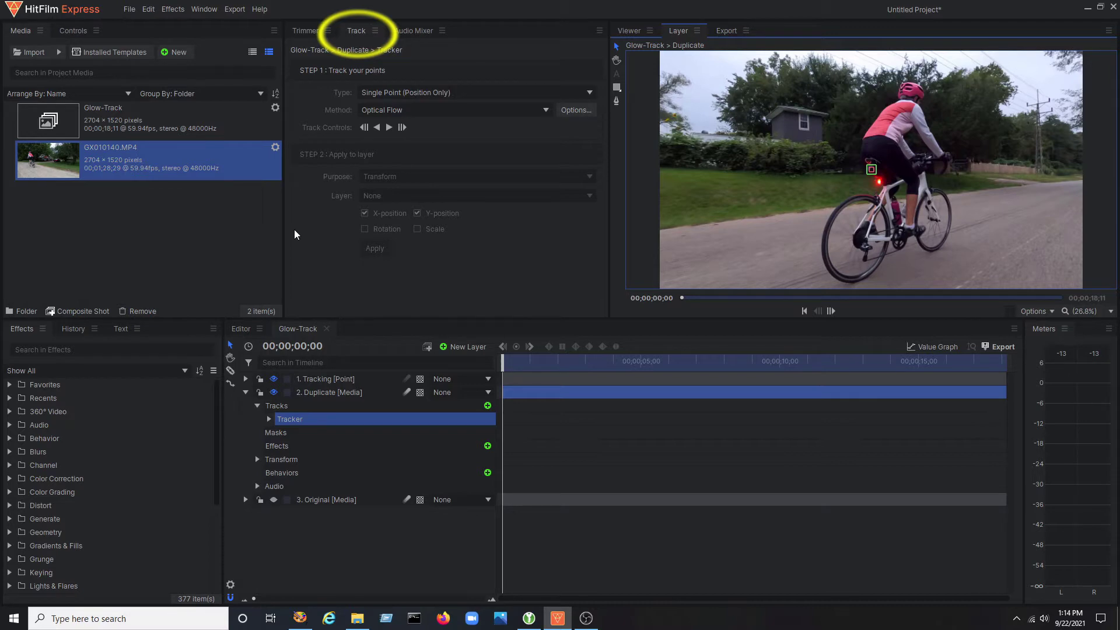
pyautogui.moveTo(284, 275); pyautogui.dragTo(252, 276)
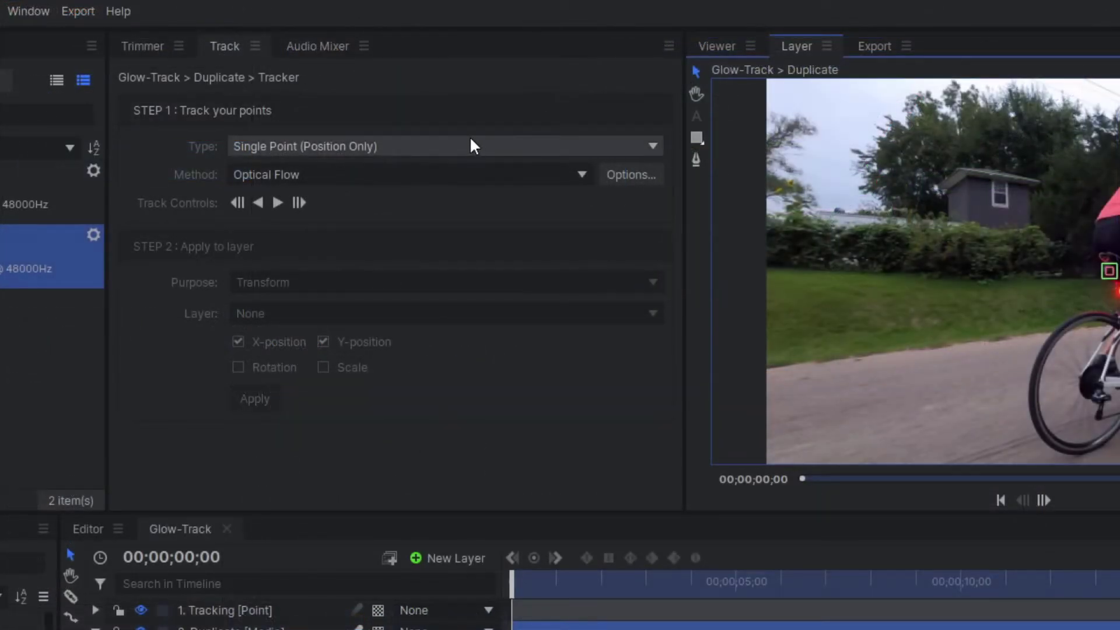
pyautogui.click(472, 146)
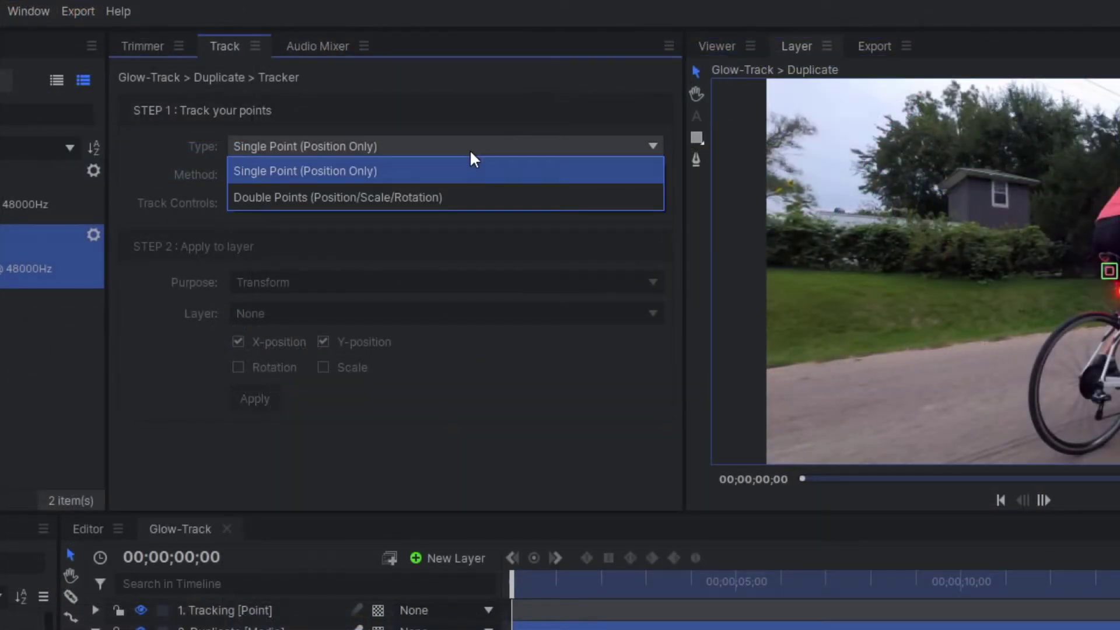
pyautogui.click(448, 197)
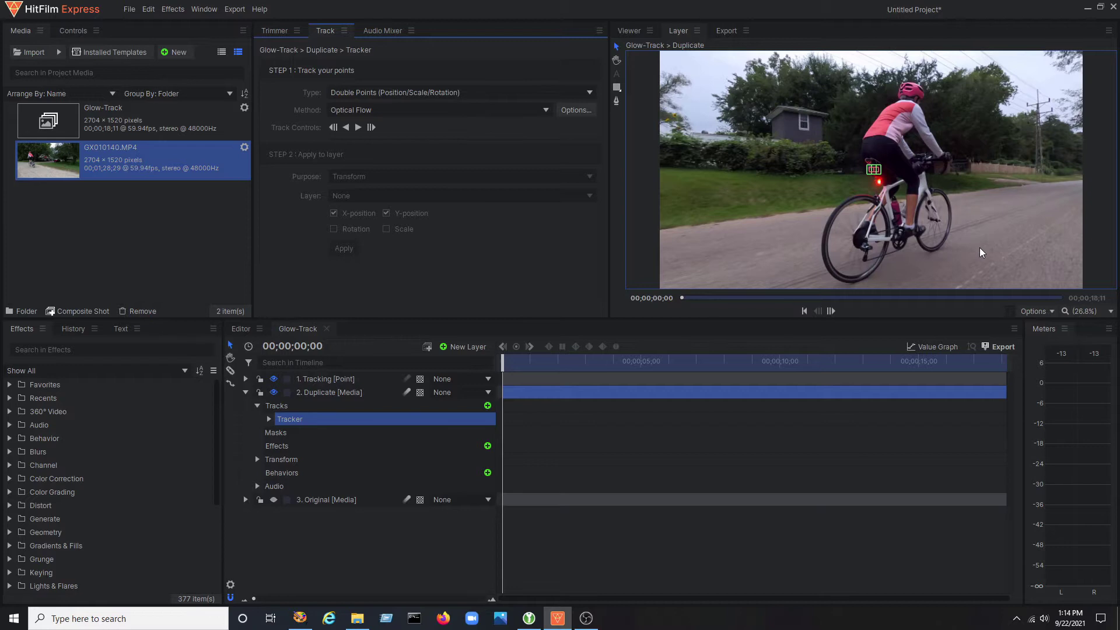
# - Separate the second track point onto the rear wheel and enlarge its search area
pyautogui.scroll(3, 916, 203)
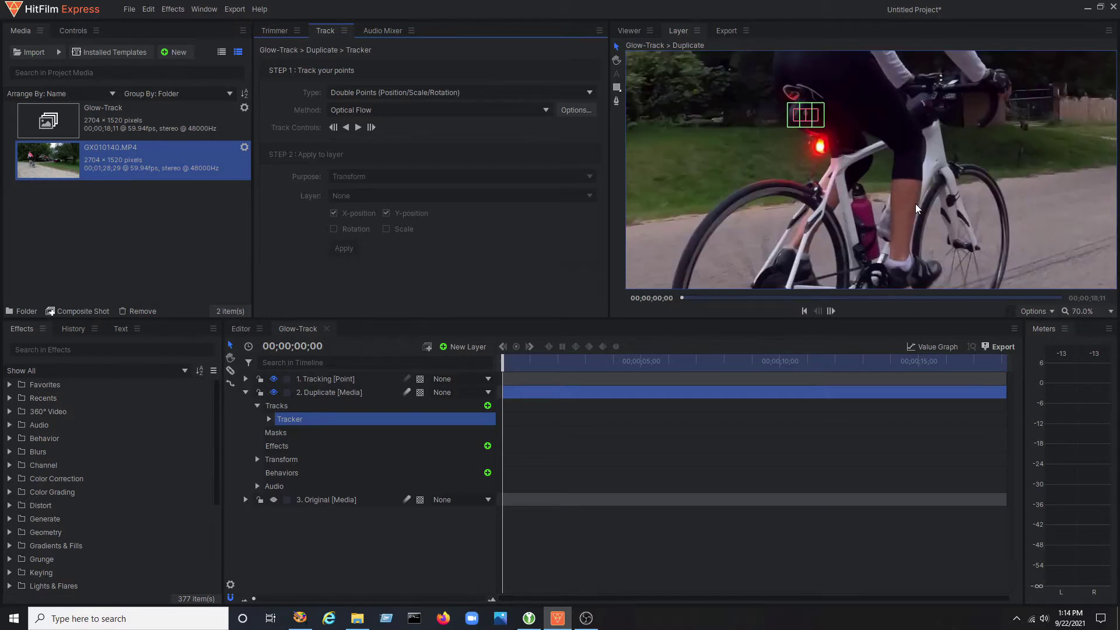
pyautogui.click(822, 130)
pyautogui.moveTo(818, 117); pyautogui.dragTo(982, 248)
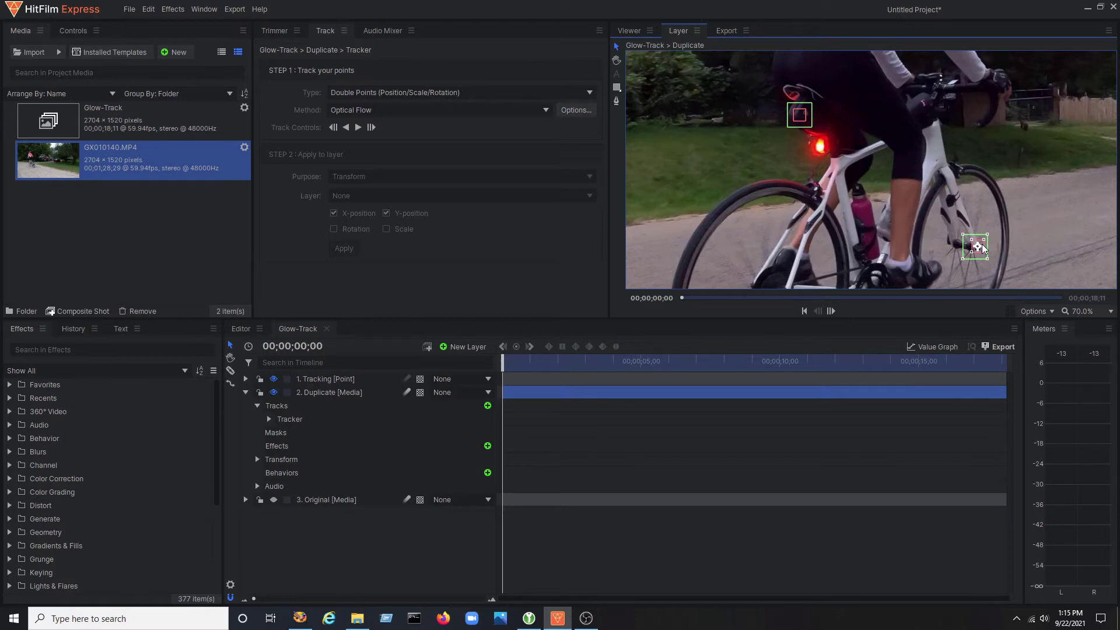
pyautogui.moveTo(988, 234); pyautogui.dragTo(984, 259)
# - Move the upper track point onto the seat tube and scale the viewer to fit
pyautogui.click(799, 115)
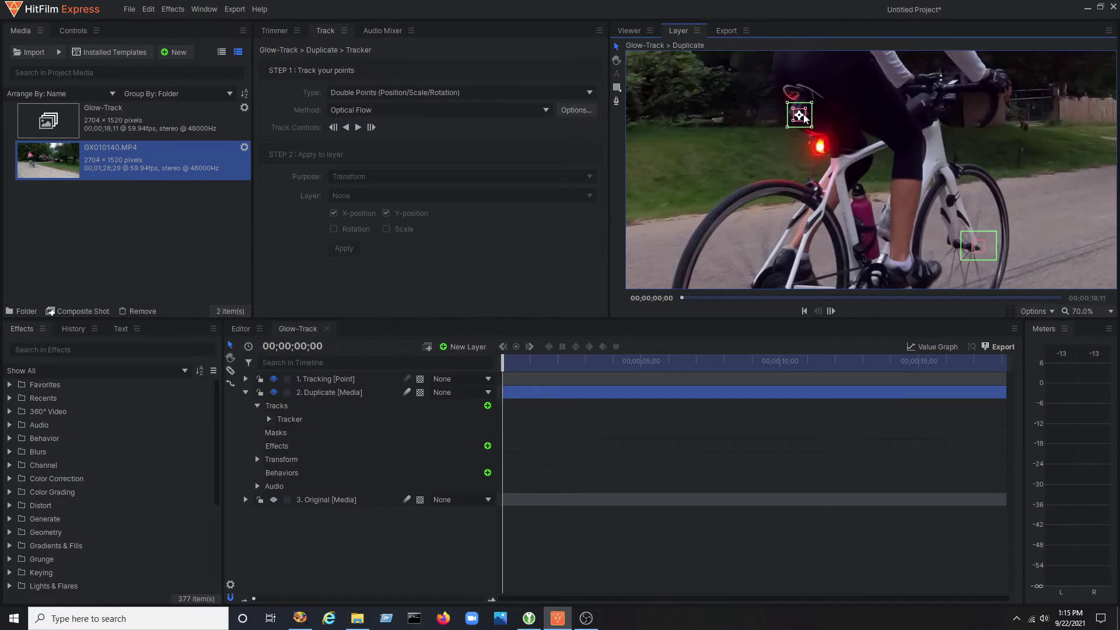
pyautogui.moveTo(800, 115); pyautogui.dragTo(828, 206)
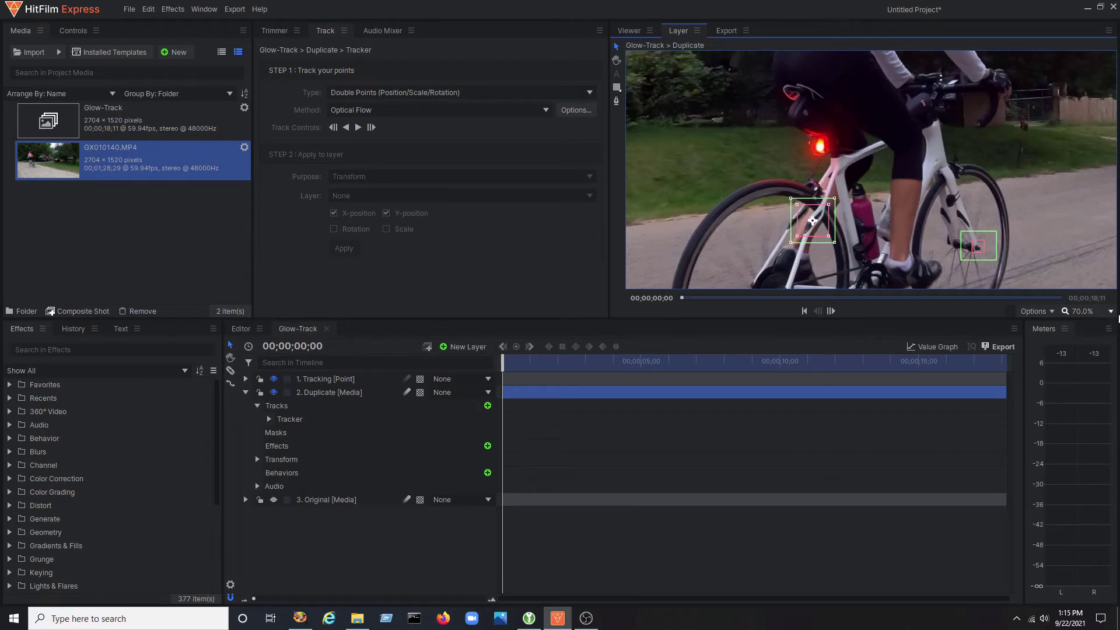
pyautogui.click(1109, 313)
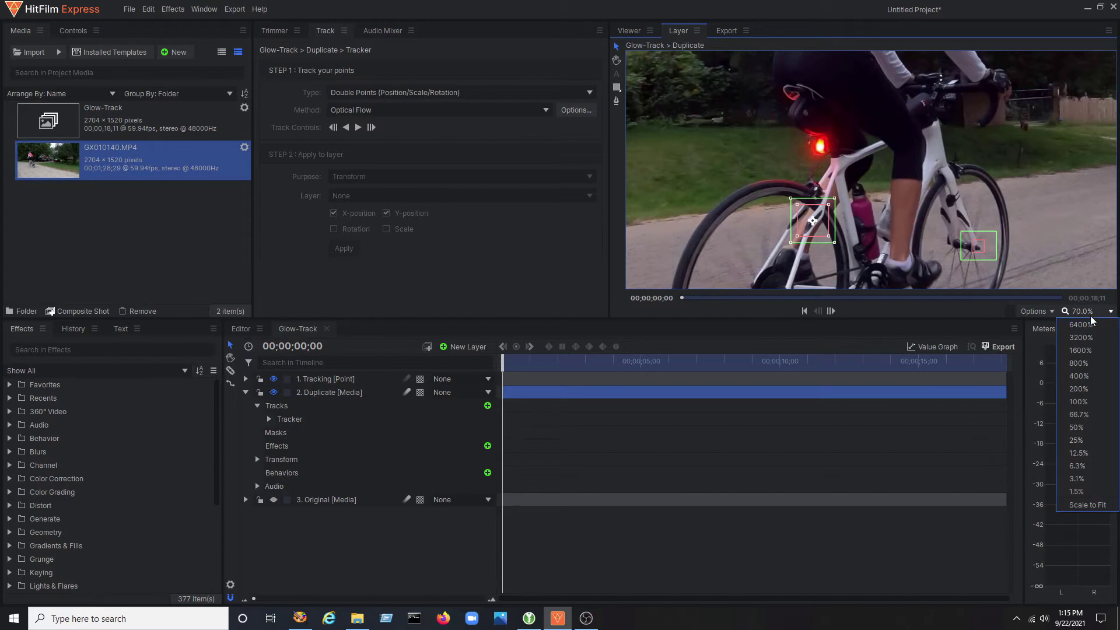
pyautogui.click(1080, 505)
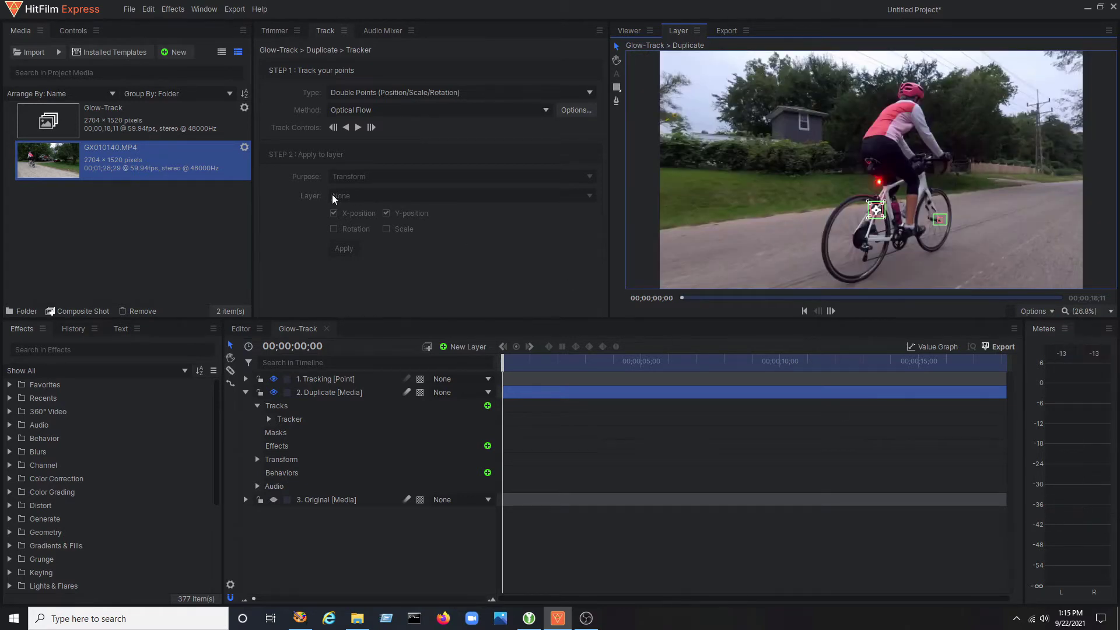
# - Track forward, pause, and at 00;00;16;39 move the drifting point back onto the rear wheel
pyautogui.click(360, 128)
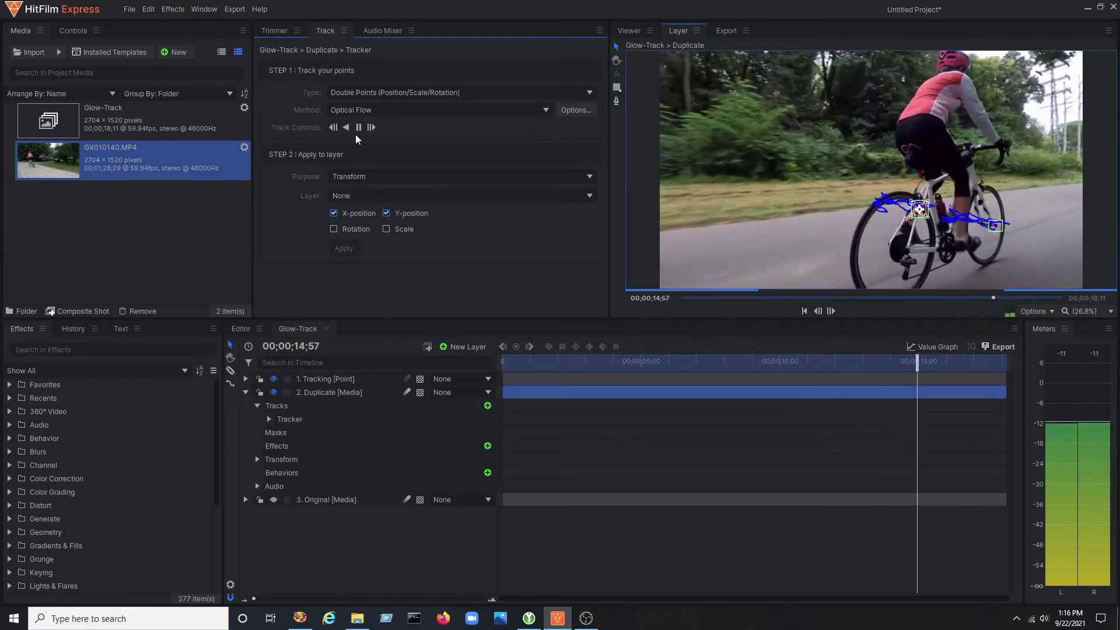
pyautogui.click(355, 134)
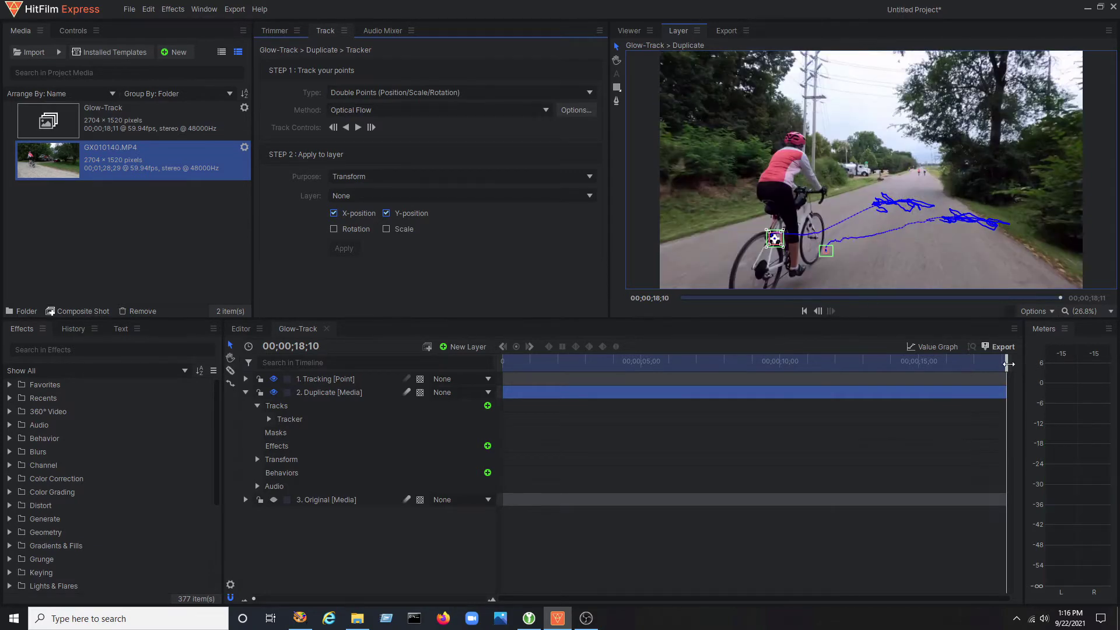
pyautogui.moveTo(1008, 364); pyautogui.dragTo(966, 373)
pyautogui.scroll(1, 971, 242)
pyautogui.scroll(7, 972, 242)
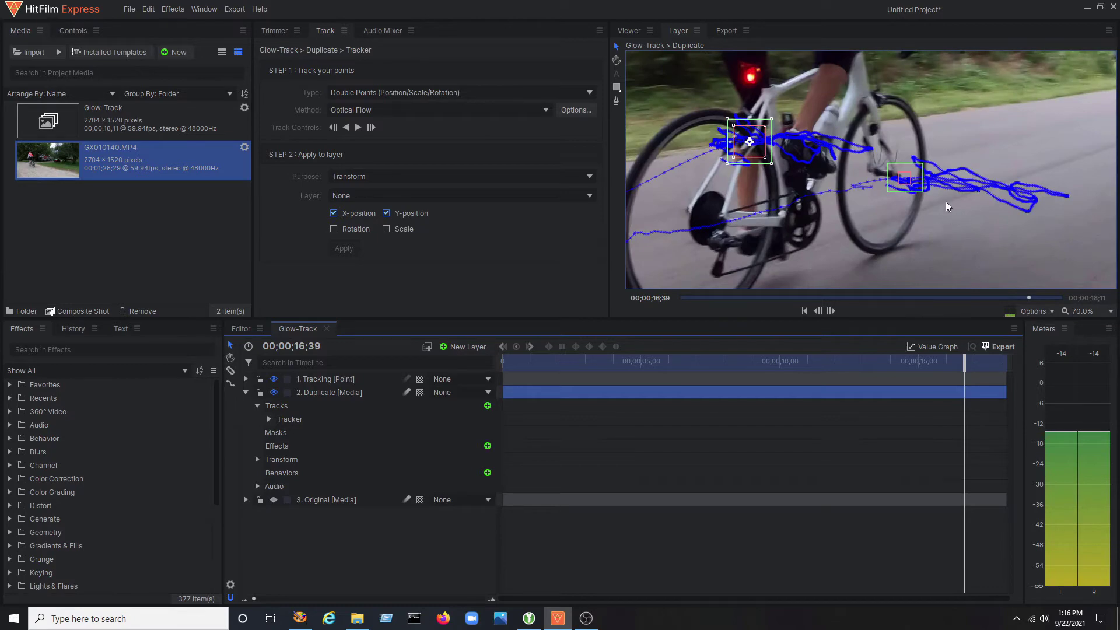
pyautogui.moveTo(910, 174); pyautogui.dragTo(899, 176)
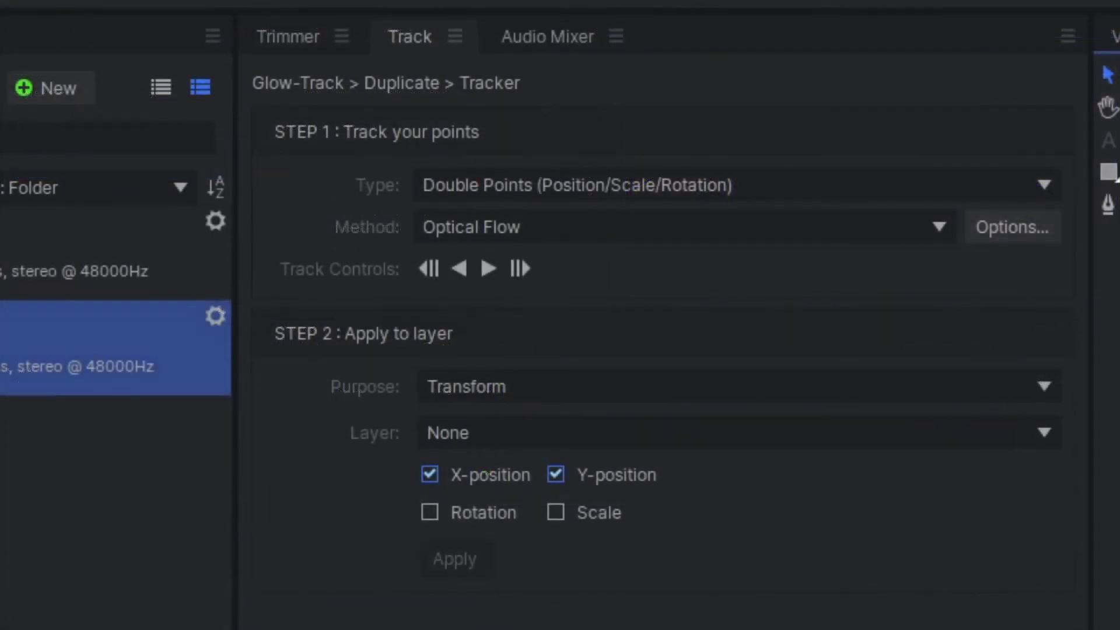
# - Resume tracking forward to the end, fit the viewer, and review the track from an earlier frame
pyautogui.click(486, 270)
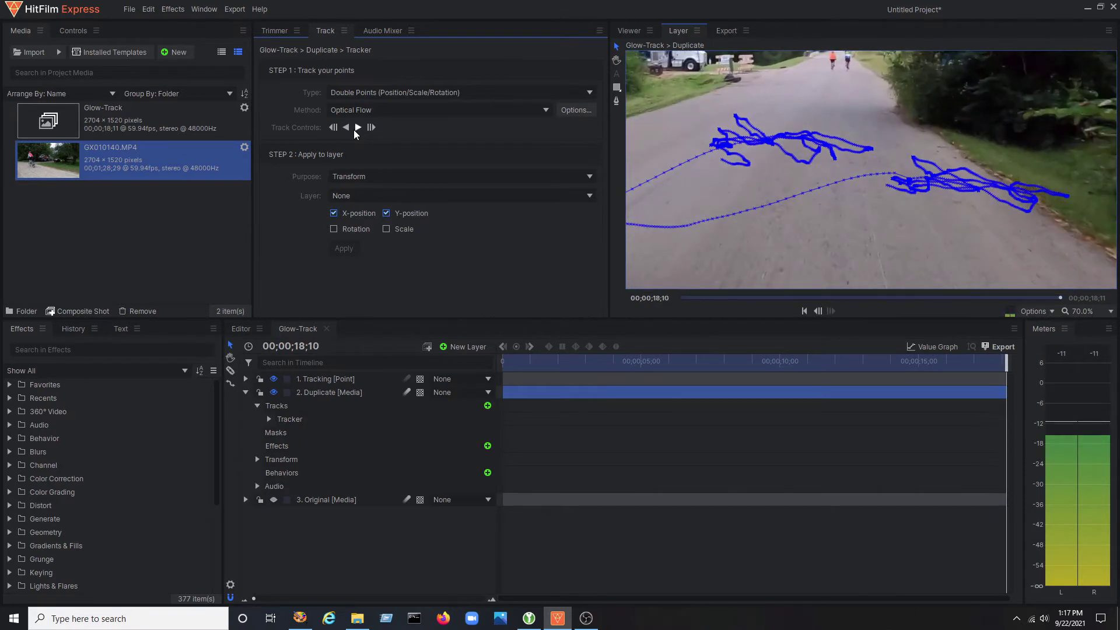
pyautogui.click(1109, 313)
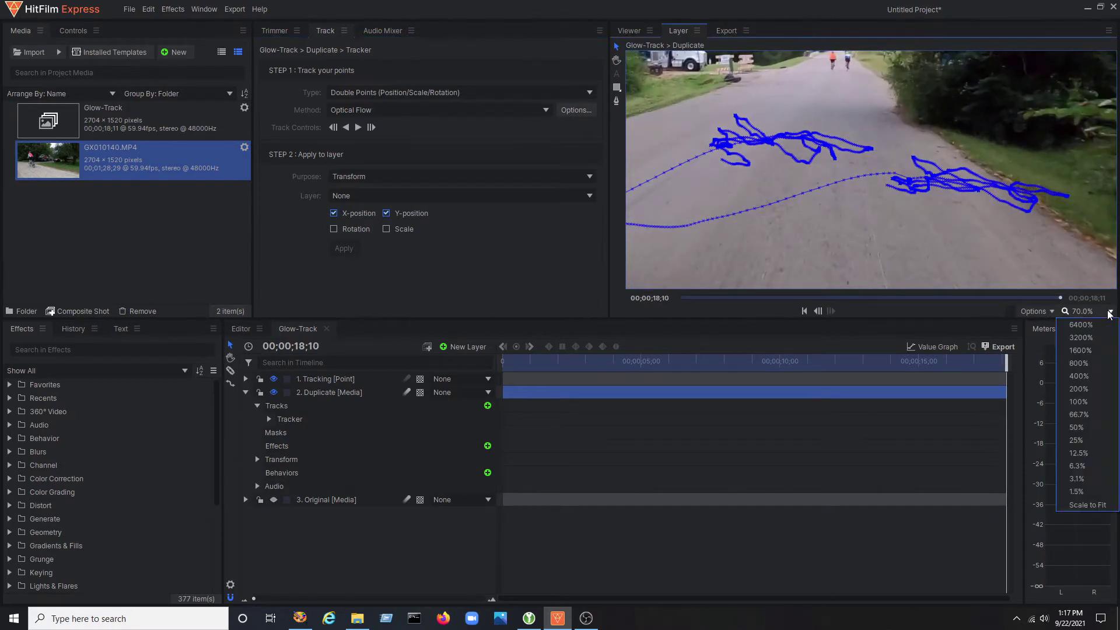
pyautogui.click(1078, 504)
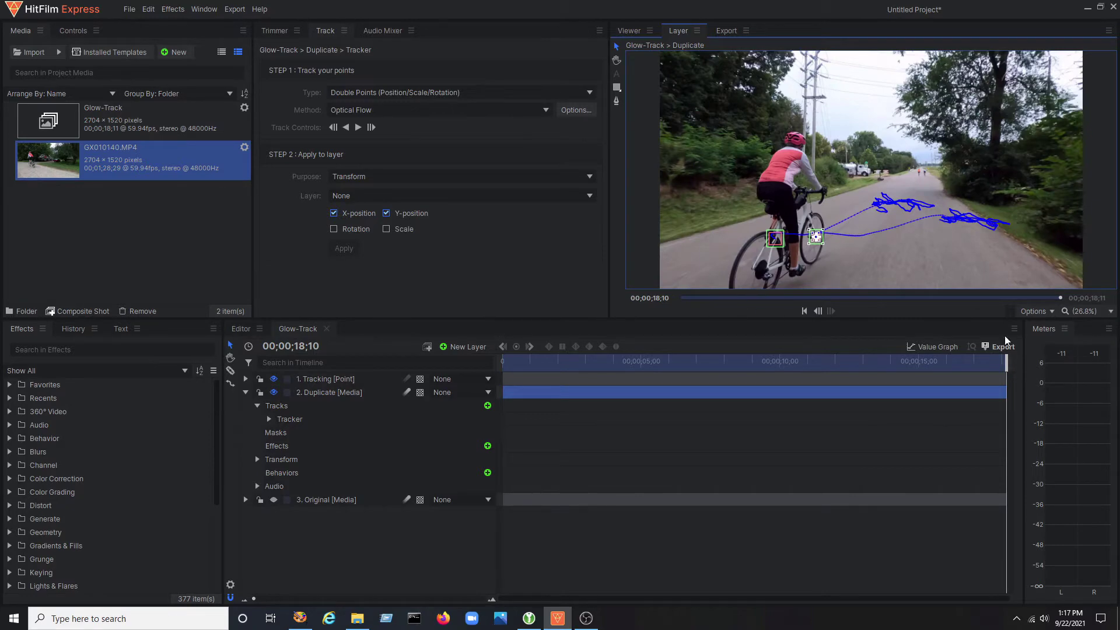
pyautogui.moveTo(1004, 368); pyautogui.dragTo(486, 370)
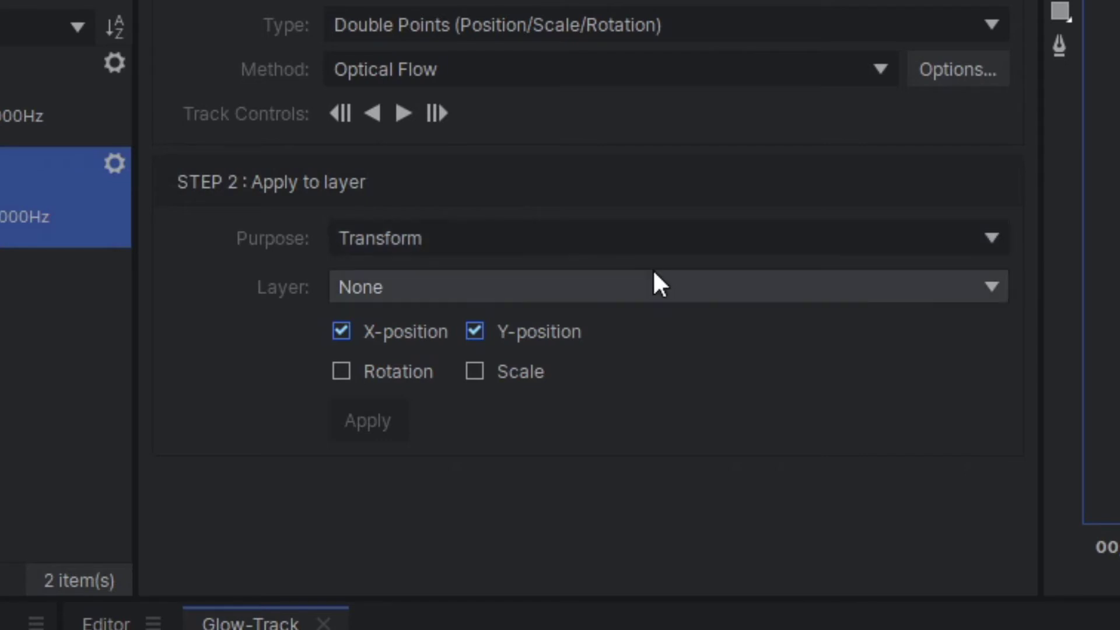
# - Apply the track to layer 1. Tracking and check its Transform Position keyframes
pyautogui.click(664, 291)
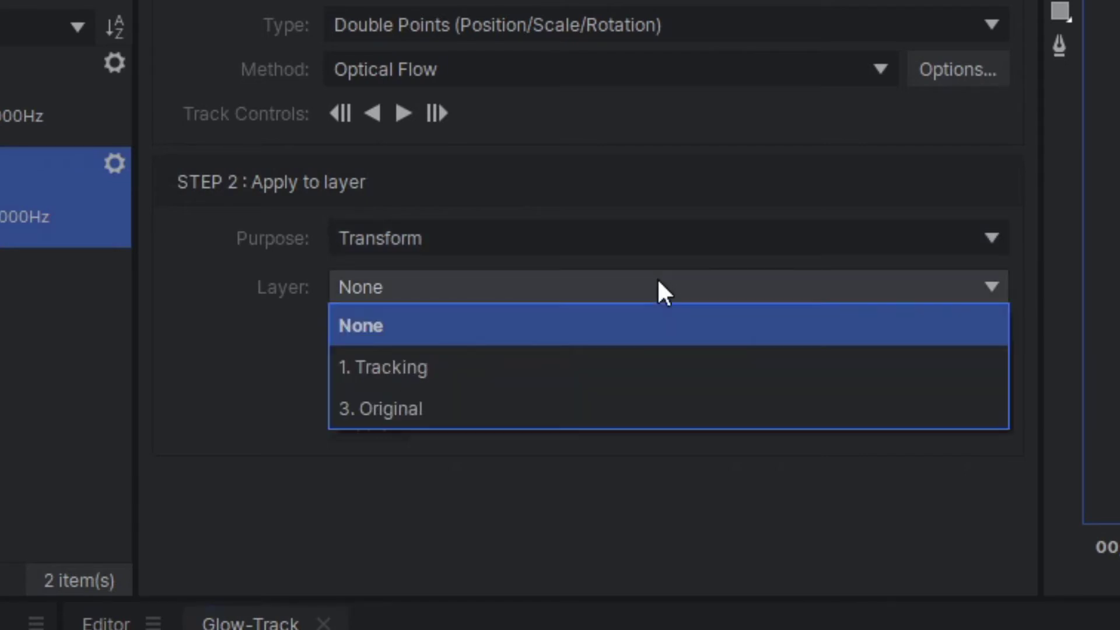
pyautogui.click(502, 382)
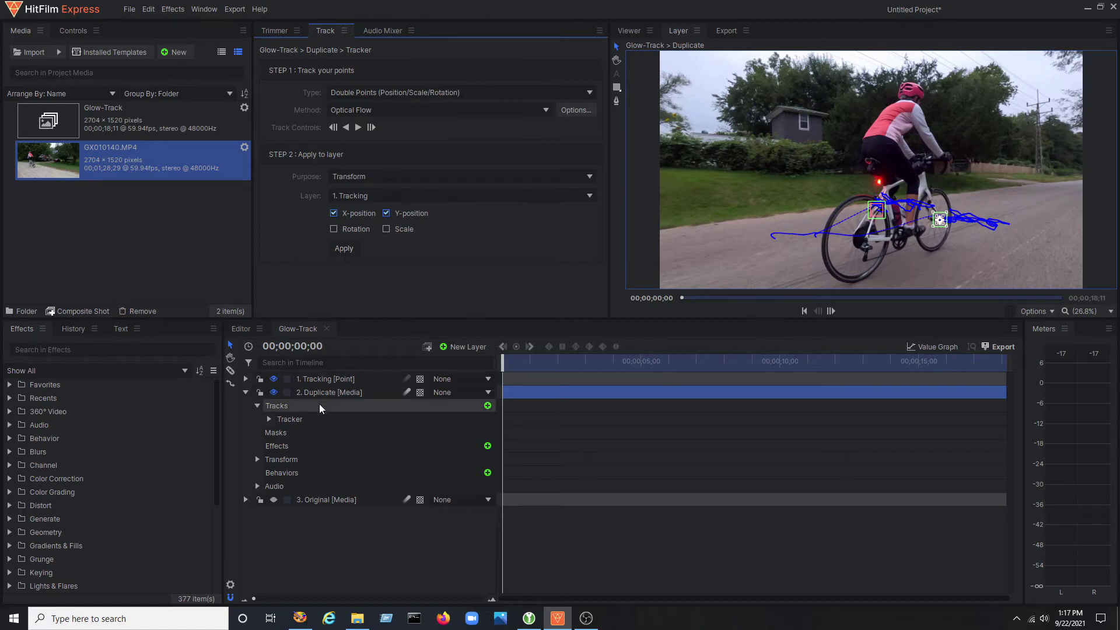
pyautogui.click(246, 379)
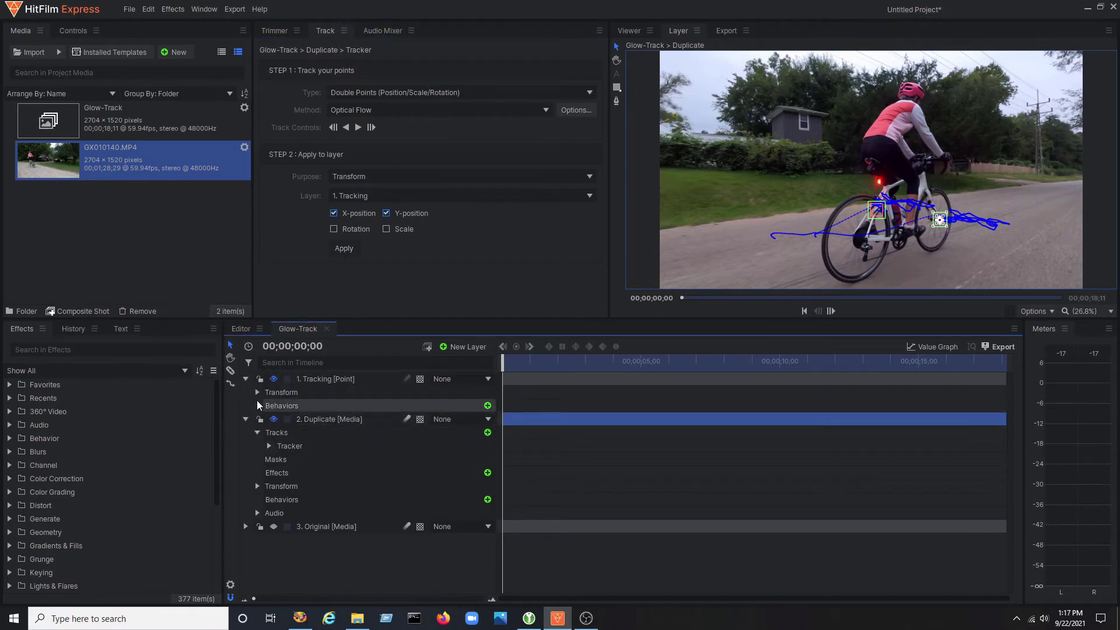
pyautogui.click(257, 393)
pyautogui.click(375, 418)
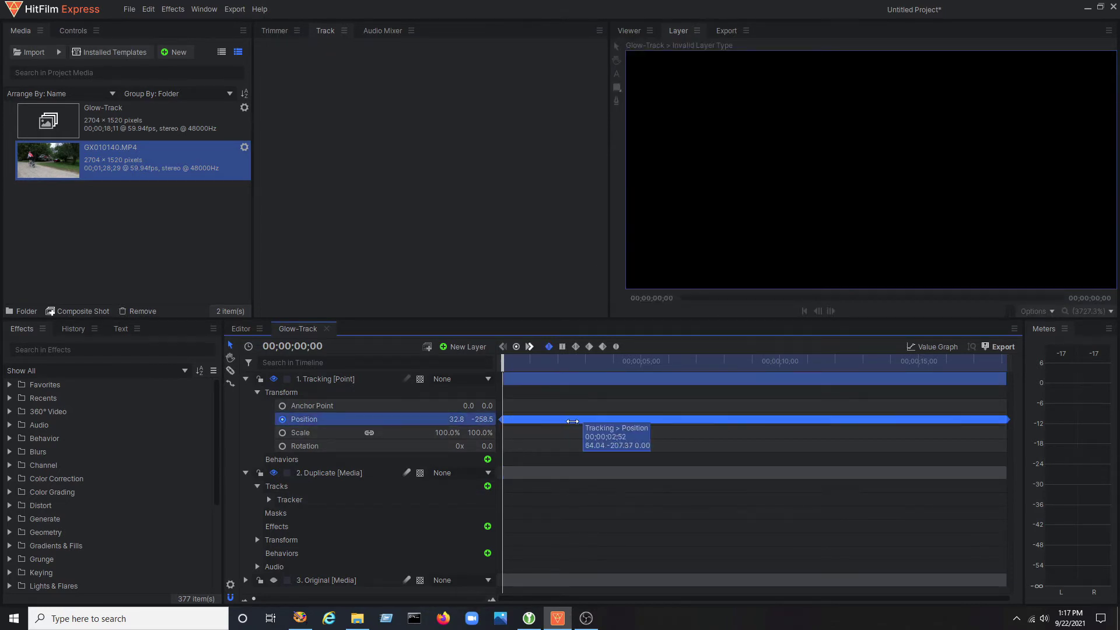
pyautogui.click(246, 382)
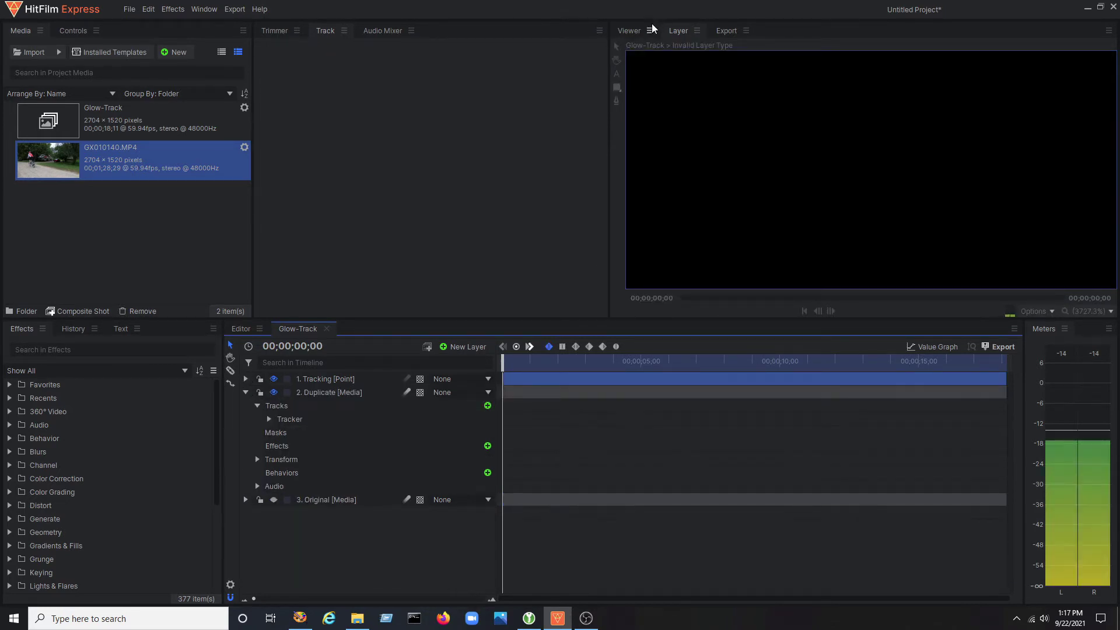
# - Return to the clip start and pick the Freehand Mask tool on the Duplicate layer
pyautogui.moveTo(521, 366); pyautogui.dragTo(503, 362)
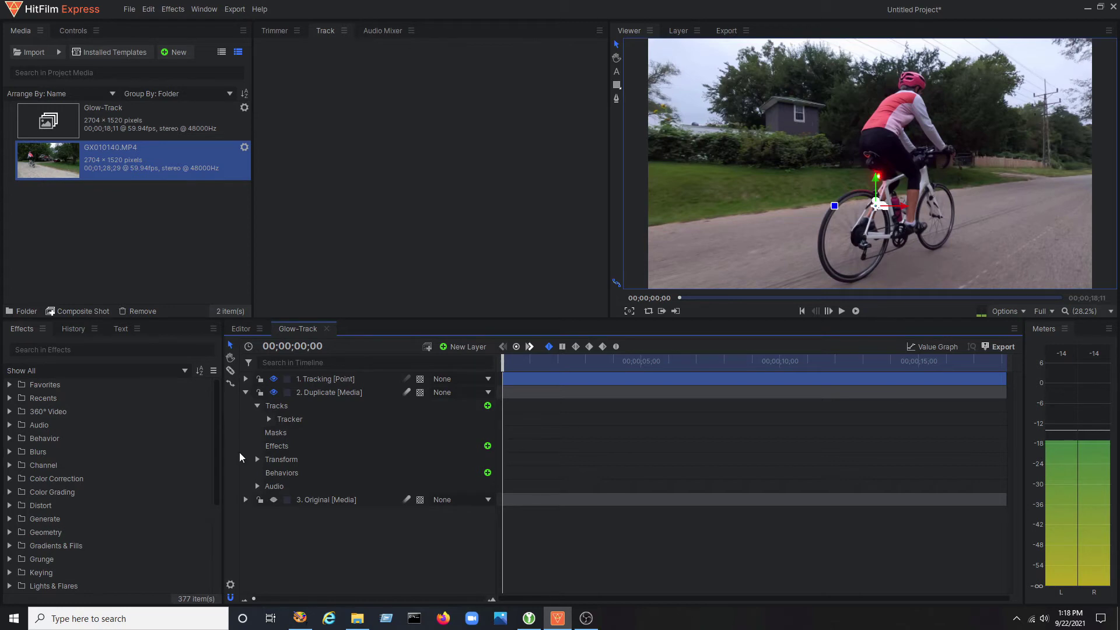
pyautogui.click(275, 433)
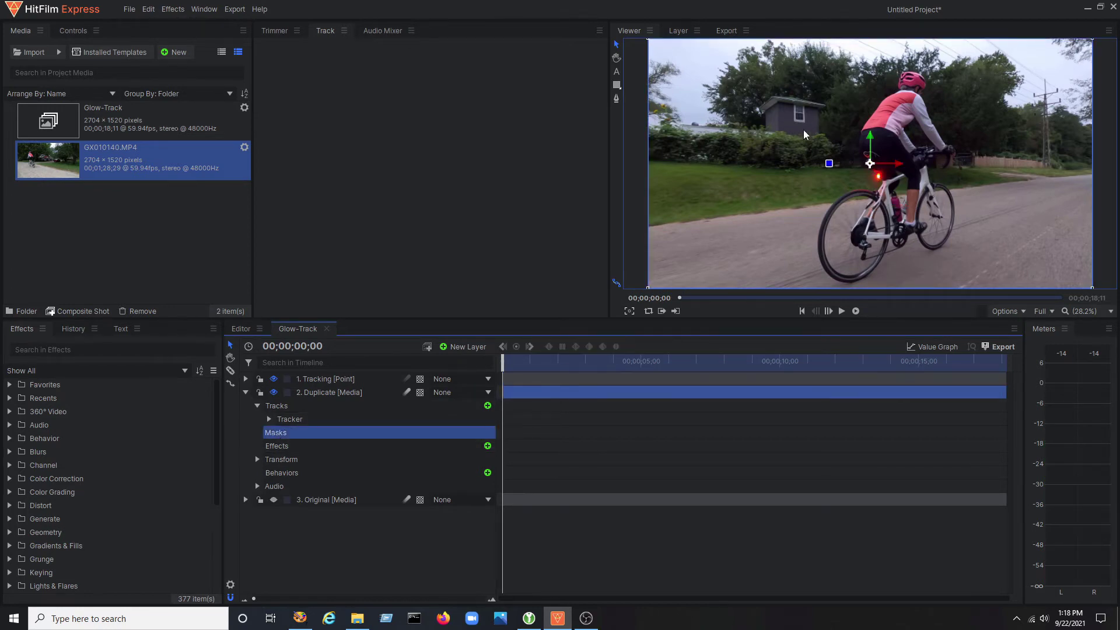
pyautogui.click(616, 100)
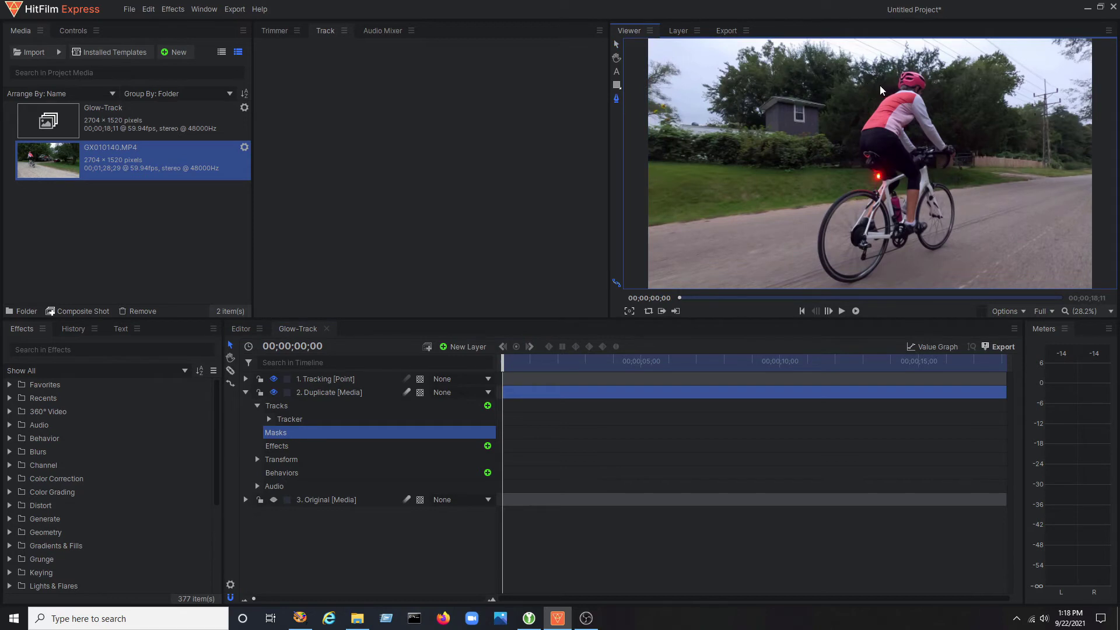
# - Trace mask points from the helmet down the rider's back, past the tail light, under the rear wheel
pyautogui.click(893, 70)
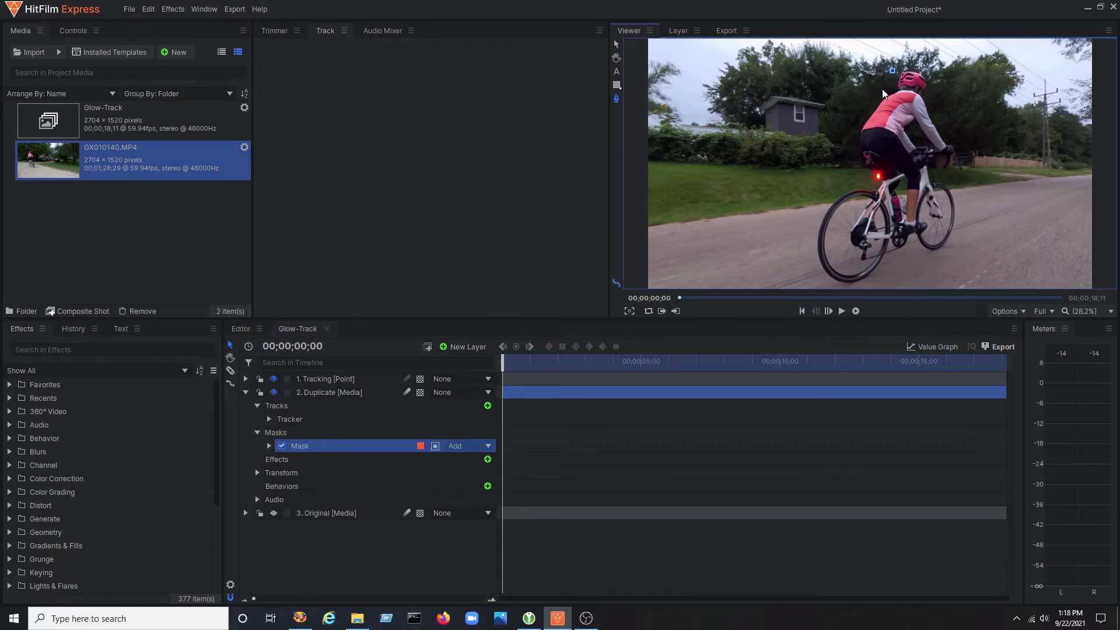
pyautogui.click(882, 89)
pyautogui.click(867, 110)
pyautogui.click(848, 130)
pyautogui.click(850, 160)
pyautogui.click(862, 176)
pyautogui.click(833, 189)
pyautogui.click(815, 217)
pyautogui.click(810, 255)
pyautogui.click(823, 284)
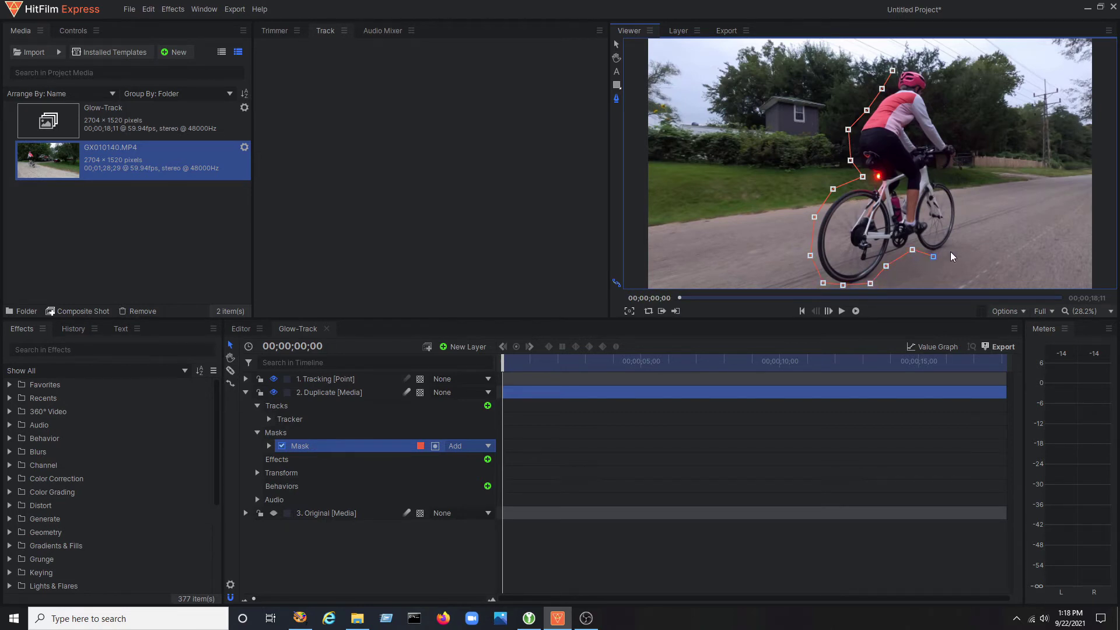
# - Continue past the front wheel, arm and helmet, close the mask, and expand Mask > Transform
pyautogui.click(958, 199)
pyautogui.click(958, 166)
pyautogui.click(969, 142)
pyautogui.click(947, 127)
pyautogui.click(930, 66)
pyautogui.click(917, 62)
pyautogui.click(903, 61)
pyautogui.click(892, 70)
pyautogui.click(269, 447)
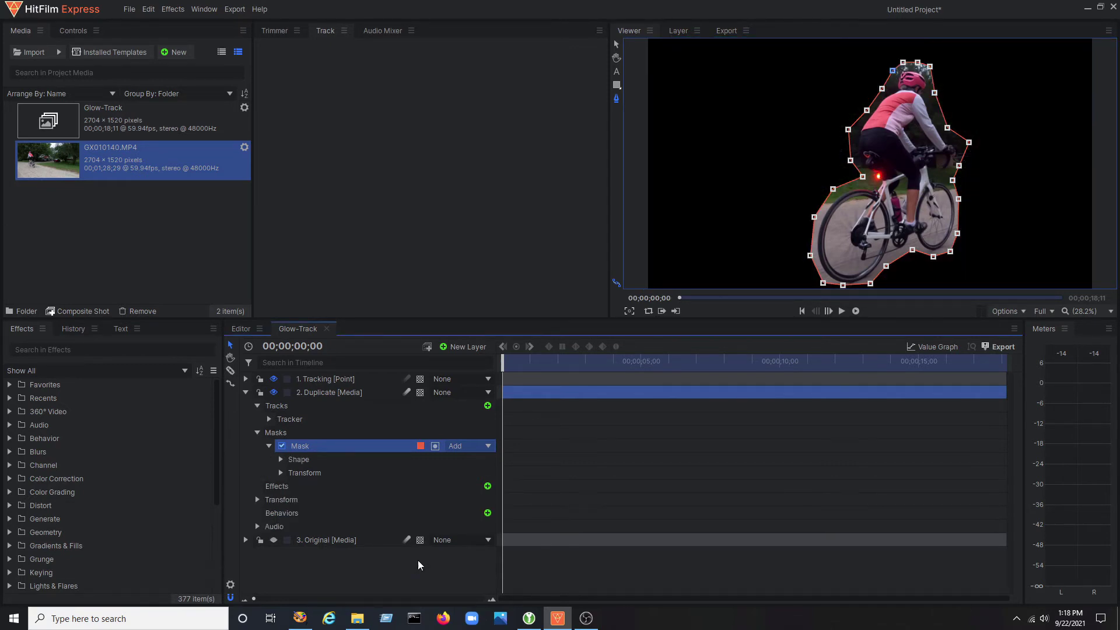
pyautogui.click(281, 474)
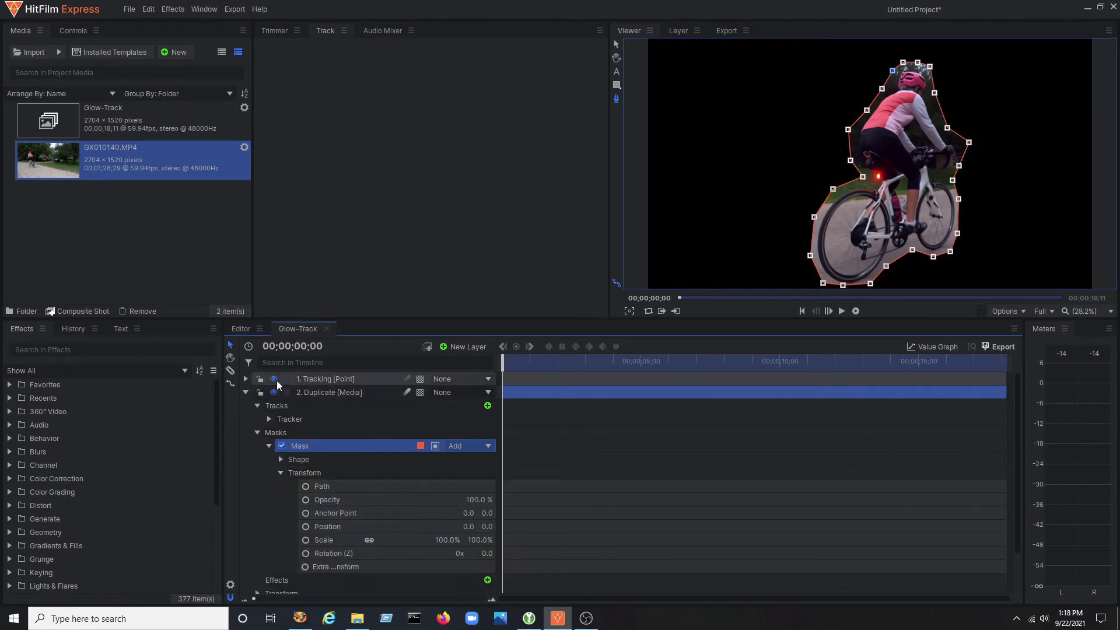
# - Copy the Tracking Point layer's Position keyframes
pyautogui.click(245, 380)
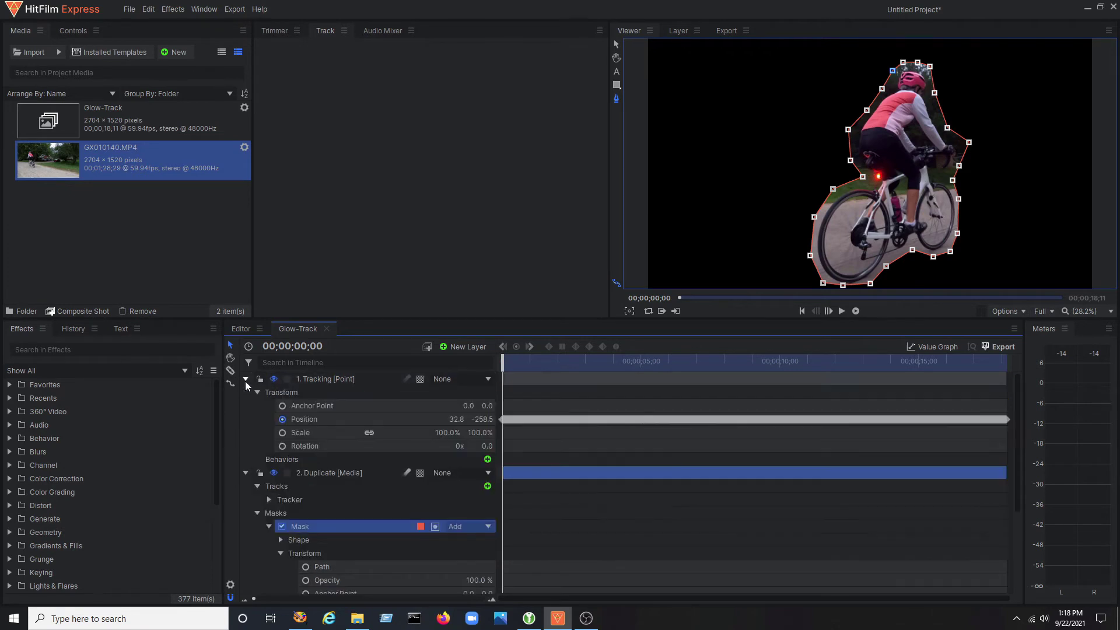
pyautogui.click(361, 419)
pyautogui.rightClick(362, 419)
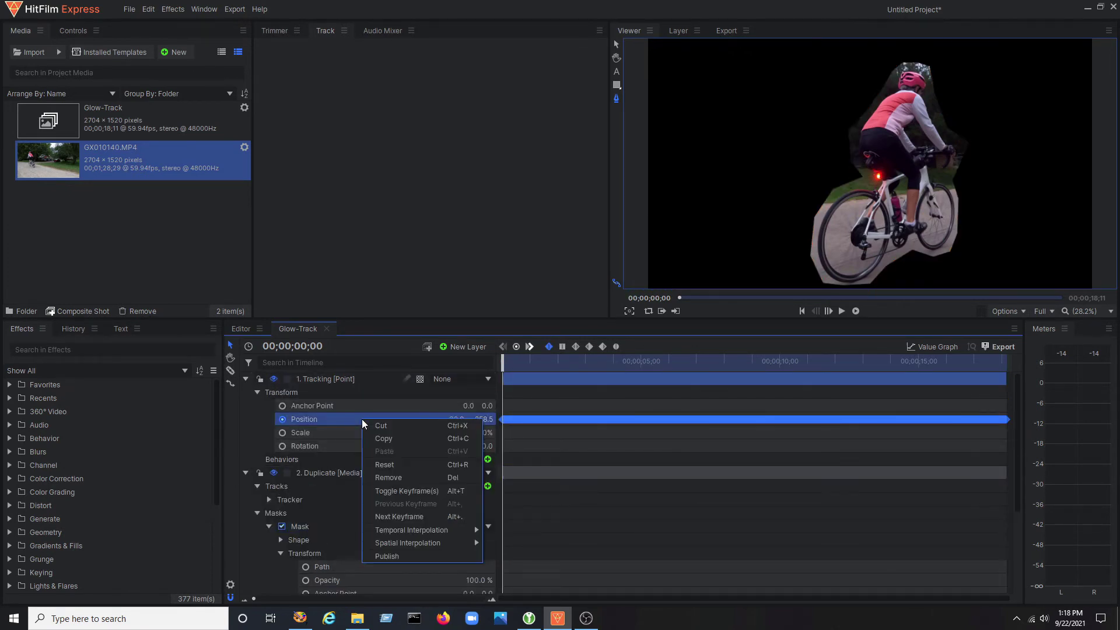
pyautogui.click(389, 436)
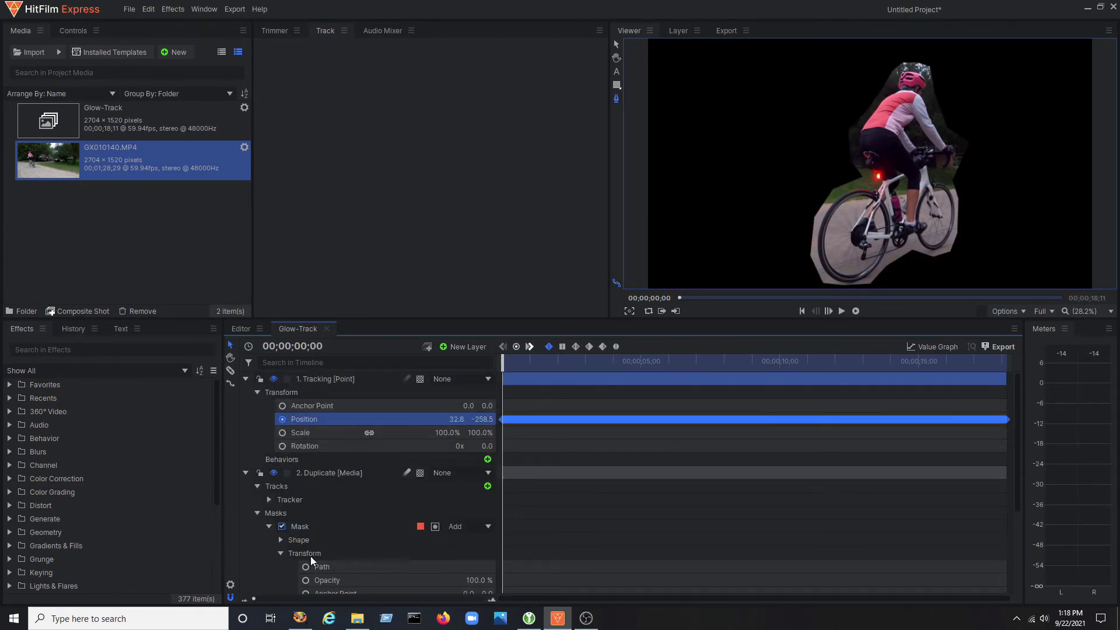
pyautogui.scroll(-2, 357, 543)
# - Paste the tracked motion onto the mask's Position and drag its Anchor Point to 39.0, -250.0
pyautogui.click(351, 531)
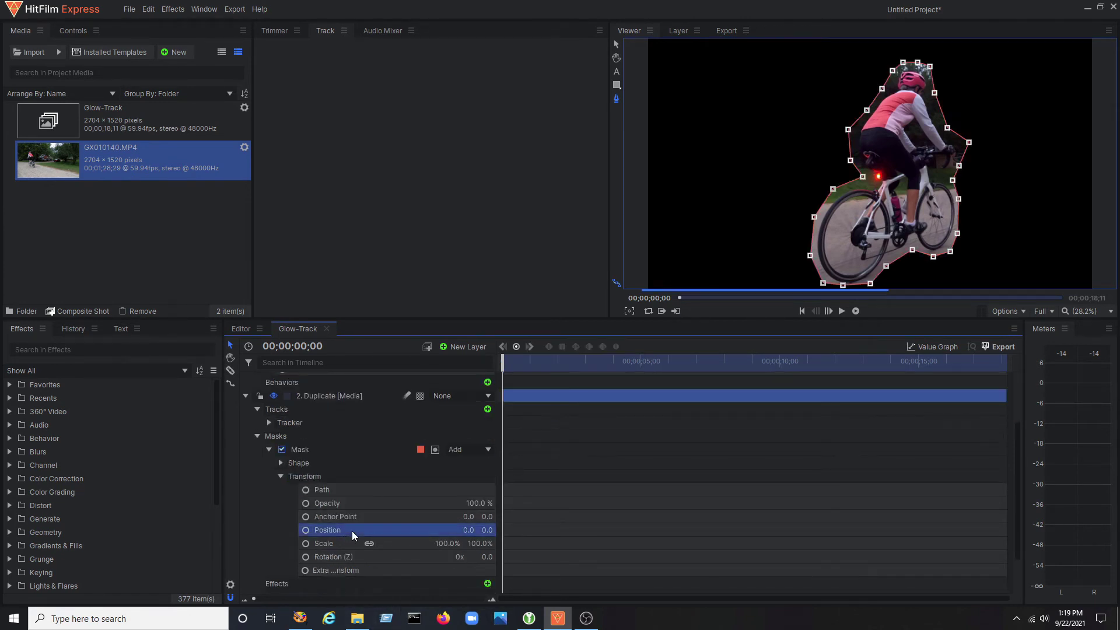
pyautogui.rightClick(352, 530)
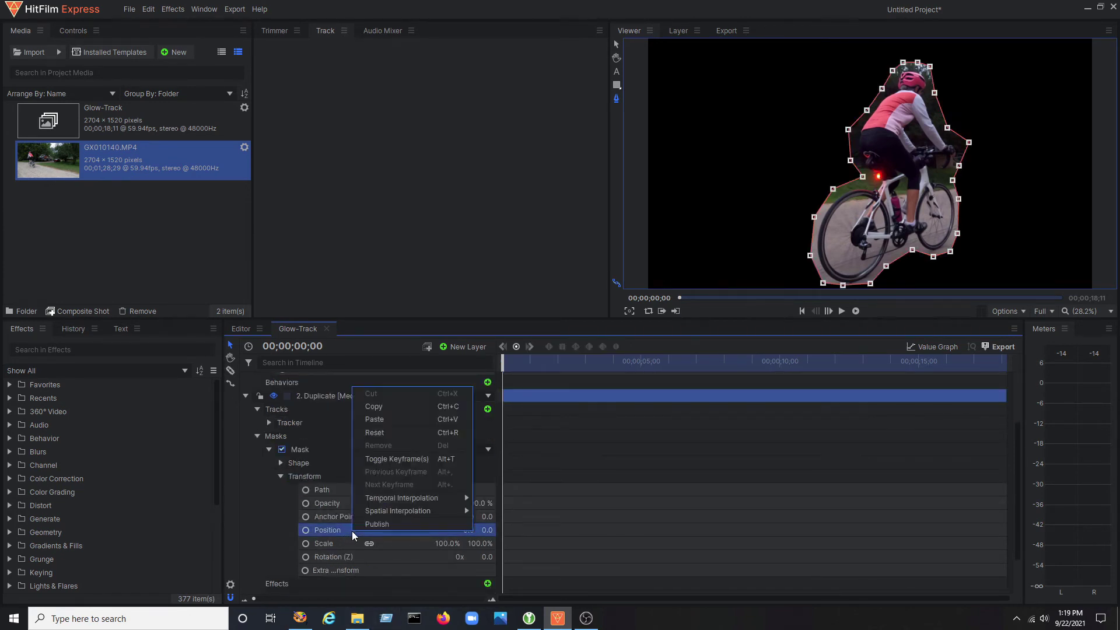
pyautogui.click(387, 420)
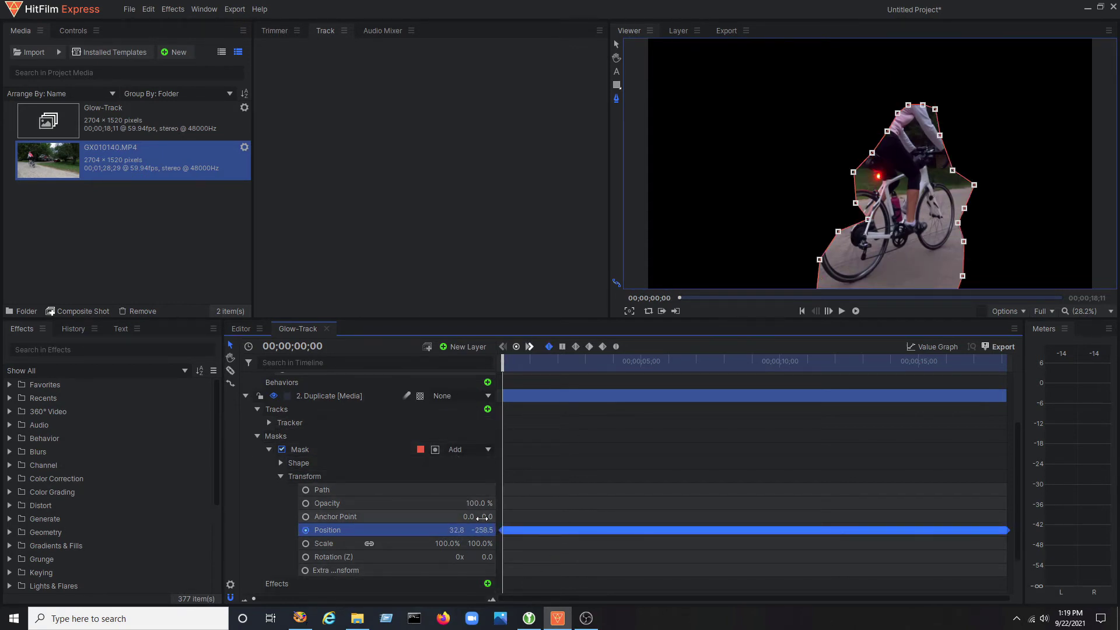
pyautogui.moveTo(486, 517); pyautogui.dragTo(346, 518)
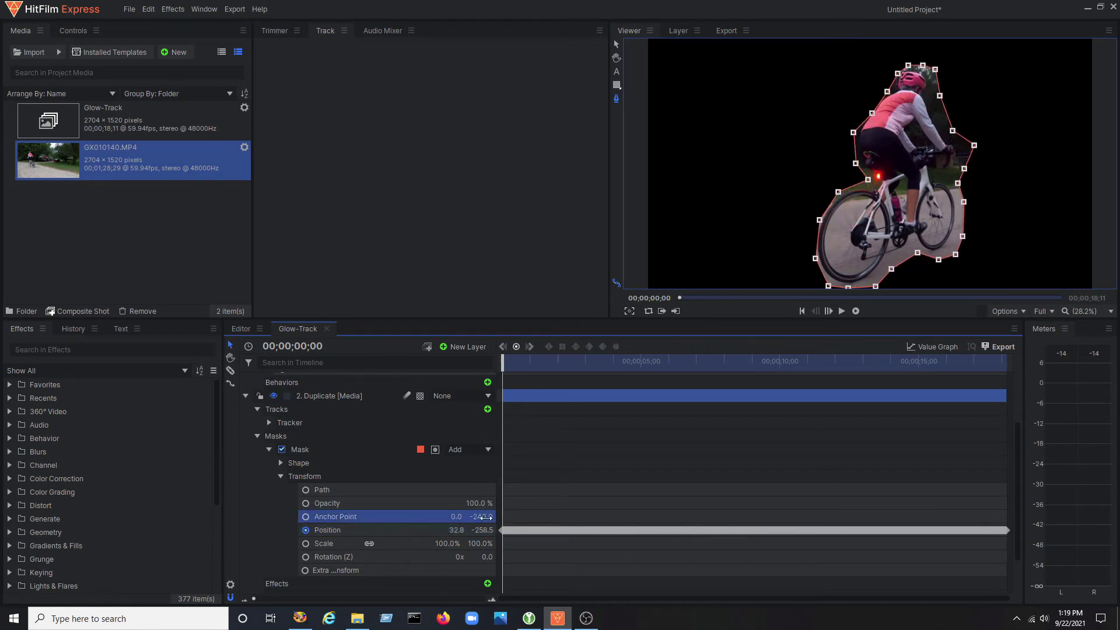
pyautogui.moveTo(456, 517); pyautogui.dragTo(479, 517)
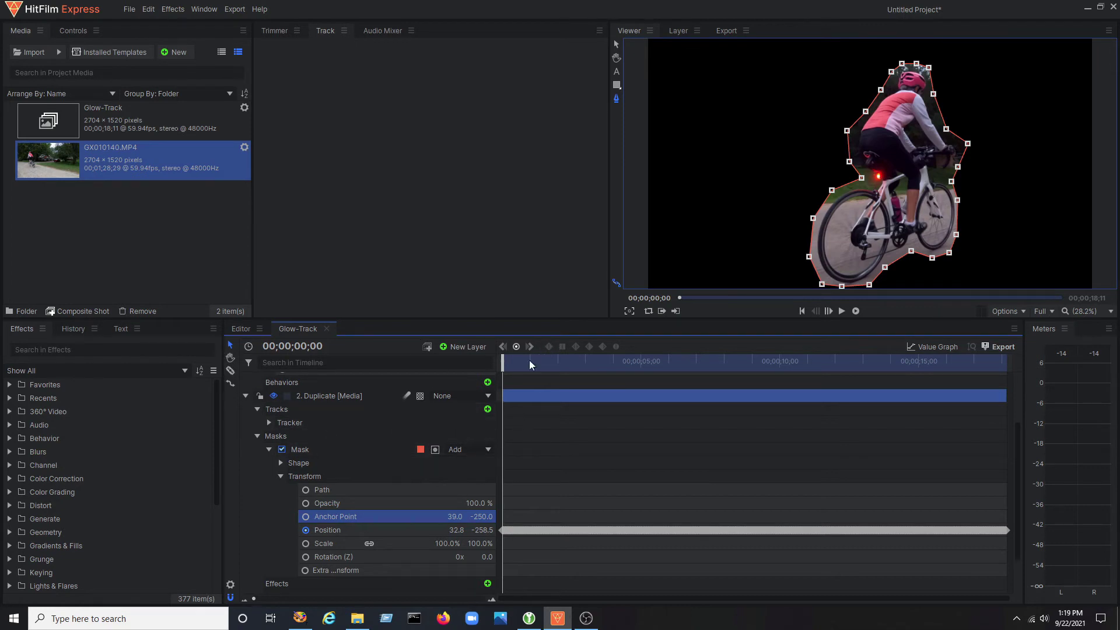
# - Play the clip to check the mask, then enable Path keyframing at the clip's start
pyautogui.click(840, 312)
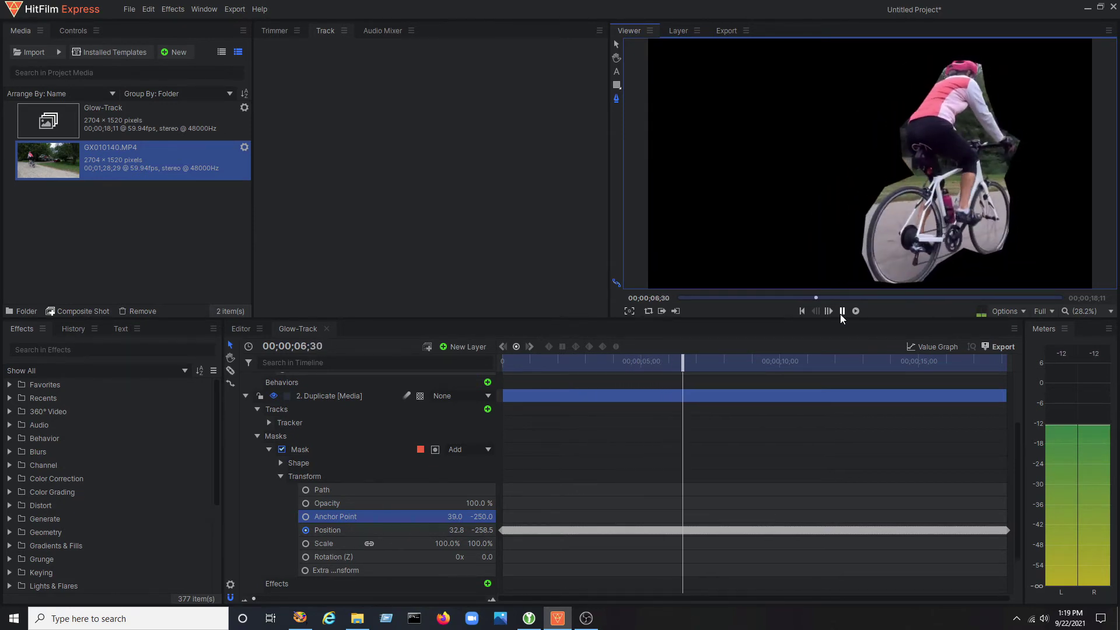
pyautogui.click(842, 313)
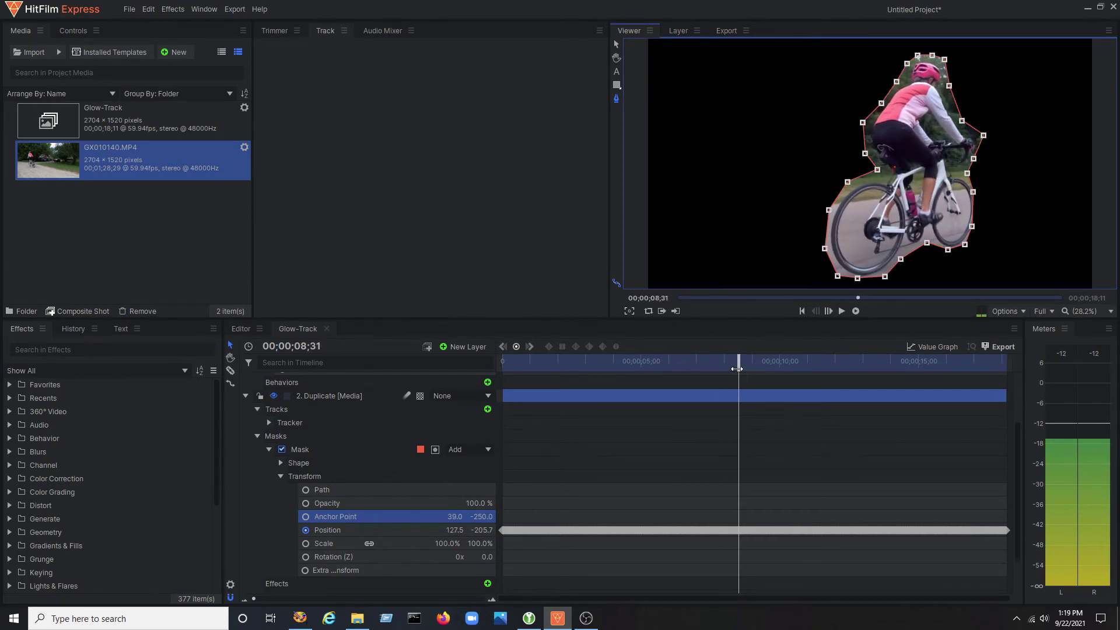
pyautogui.moveTo(736, 369); pyautogui.dragTo(503, 367)
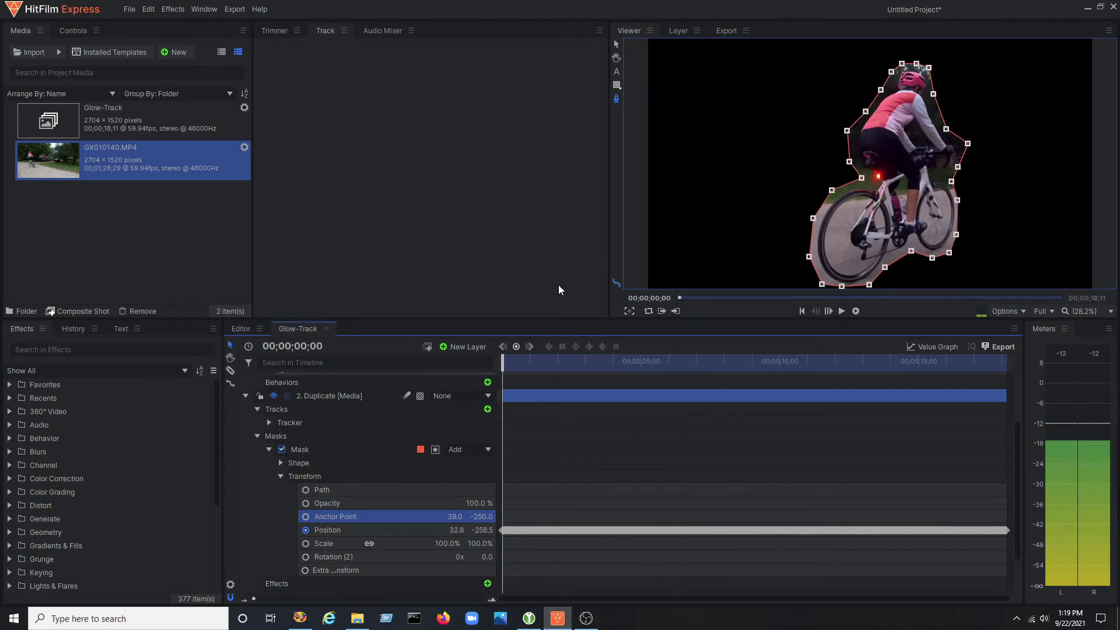
pyautogui.click(306, 491)
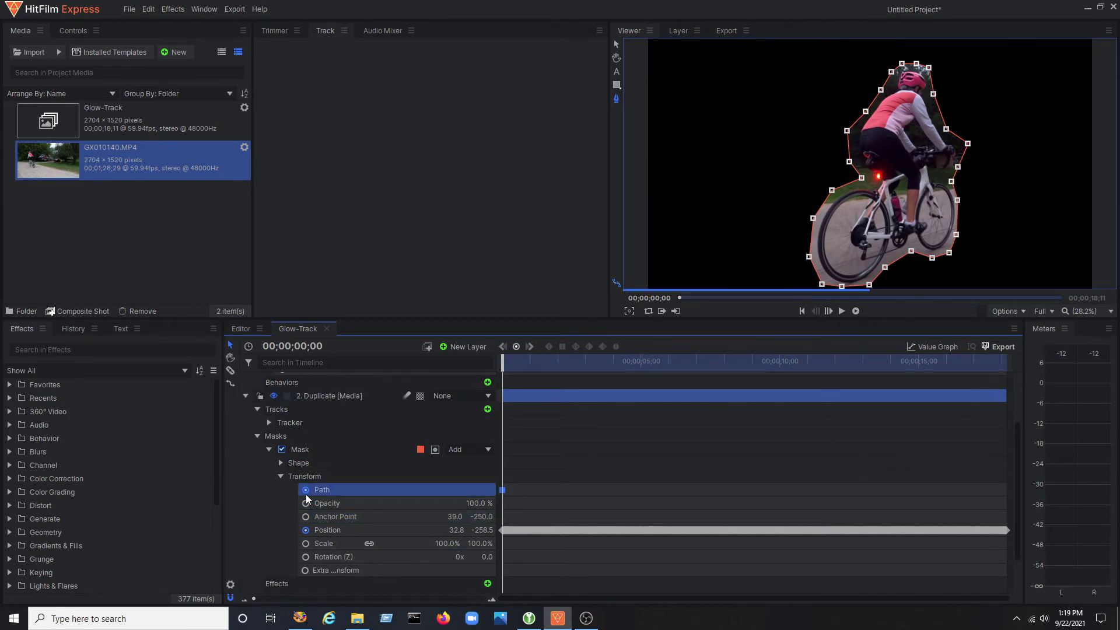
# - At a later frame, add a Path keyframe and widen the mask around the arm, lower edge and rear wheel
pyautogui.moveTo(509, 364); pyautogui.dragTo(585, 368)
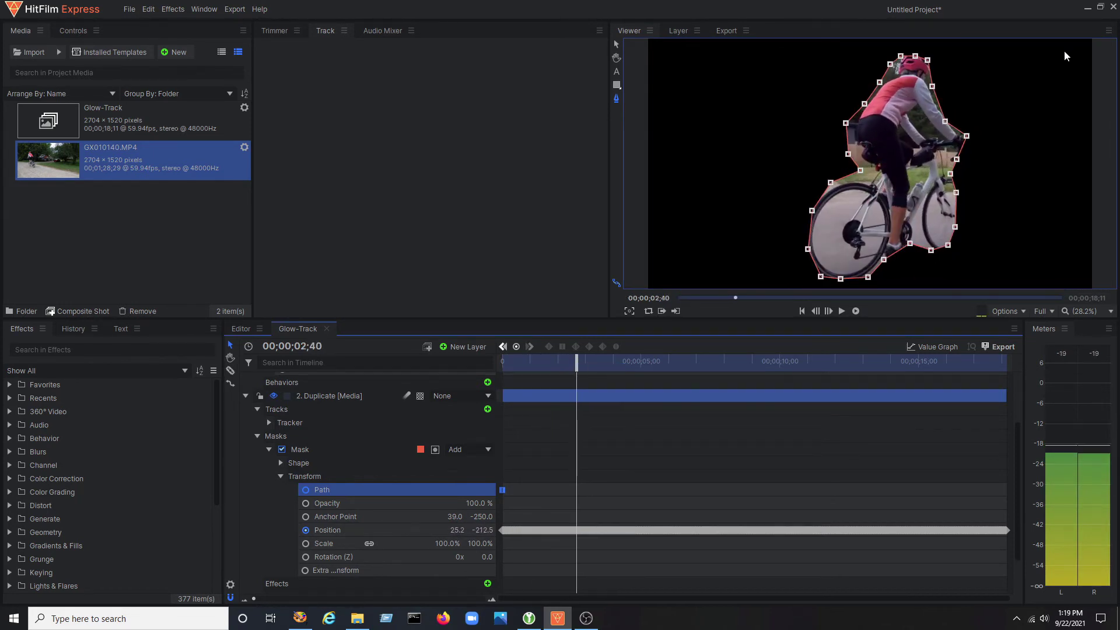
pyautogui.click(947, 122)
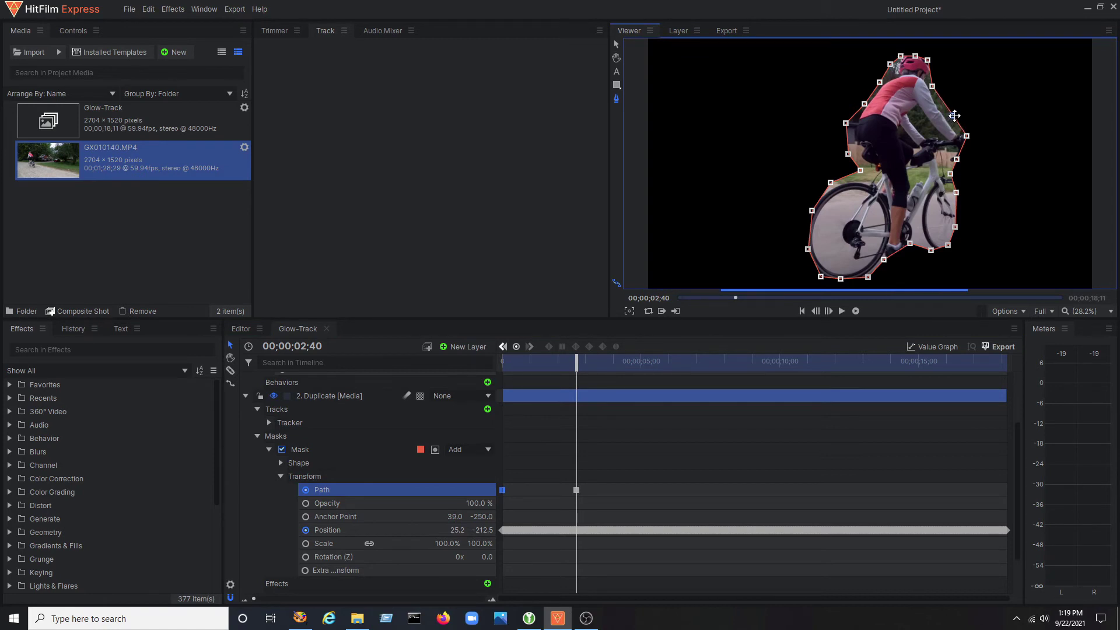
pyautogui.moveTo(967, 135); pyautogui.dragTo(983, 192)
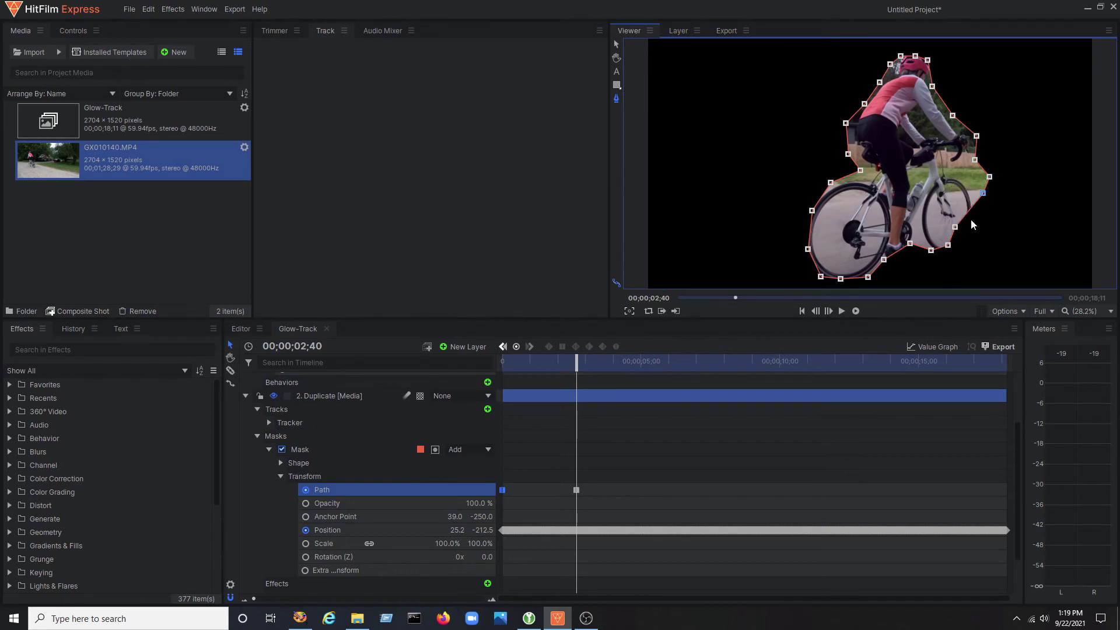
pyautogui.moveTo(955, 229); pyautogui.dragTo(911, 257)
pyautogui.moveTo(884, 259); pyautogui.dragTo(792, 247)
pyautogui.moveTo(811, 210); pyautogui.dragTo(806, 197)
pyautogui.moveTo(830, 183)
pyautogui.mouseDown()
pyautogui.moveTo(819, 182)
pyautogui.moveTo(844, 168)
pyautogui.mouseUp()
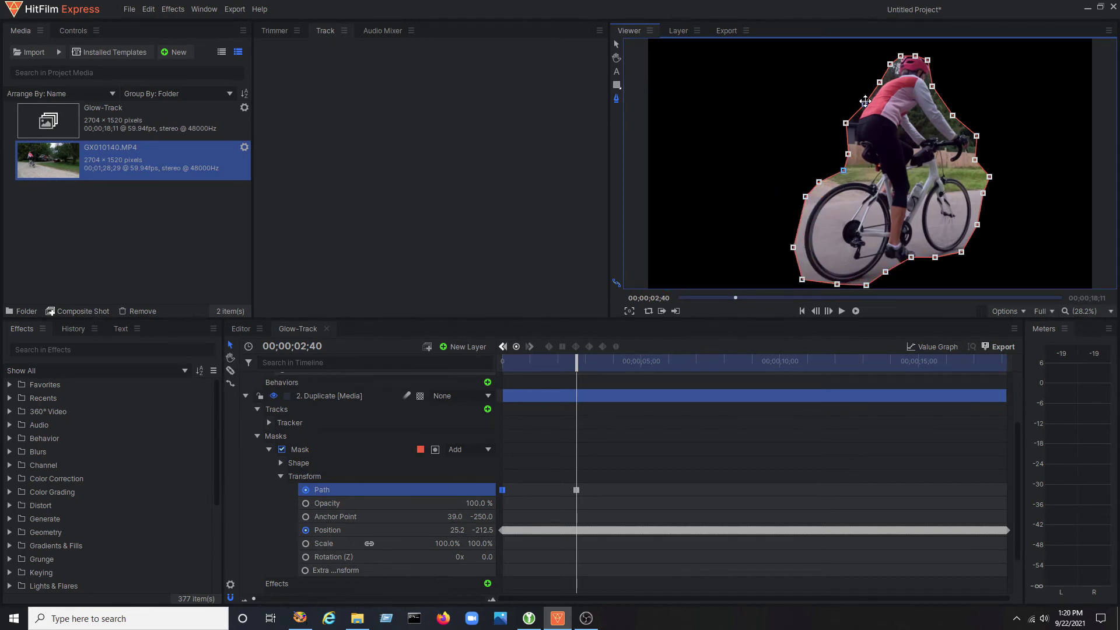
# - Pull the mask's upper-left, right and bottom points outward to enclose the rider
pyautogui.moveTo(858, 98); pyautogui.dragTo(852, 98)
pyautogui.moveTo(879, 82); pyautogui.dragTo(965, 109)
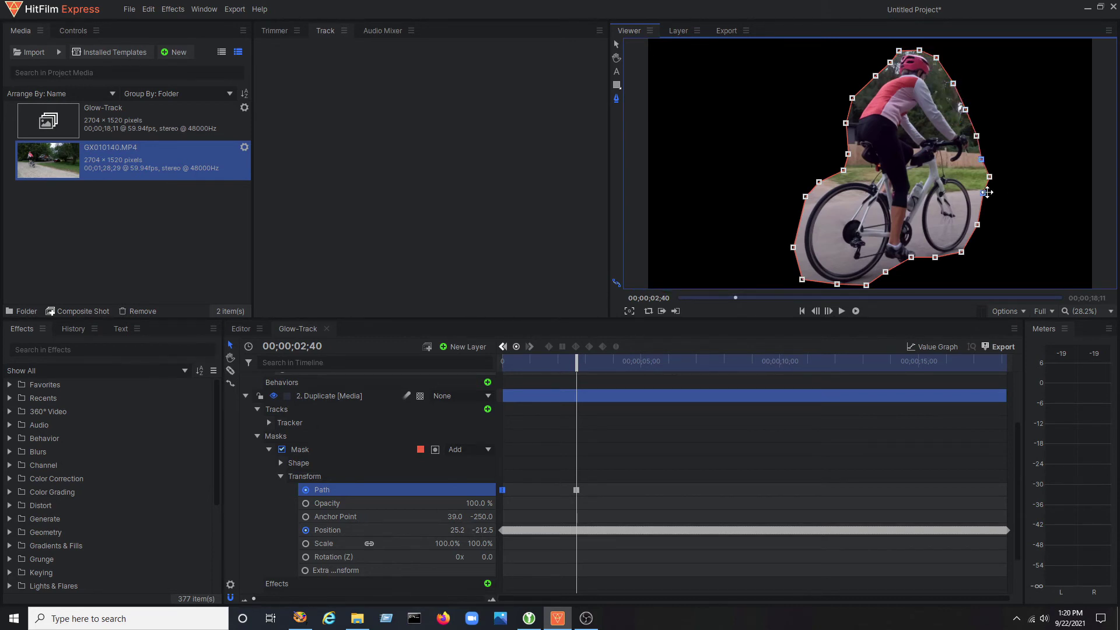
pyautogui.moveTo(989, 176); pyautogui.dragTo(975, 178)
pyautogui.moveTo(986, 191); pyautogui.dragTo(980, 235)
pyautogui.moveTo(961, 252); pyautogui.dragTo(941, 264)
pyautogui.moveTo(911, 256); pyautogui.dragTo(916, 269)
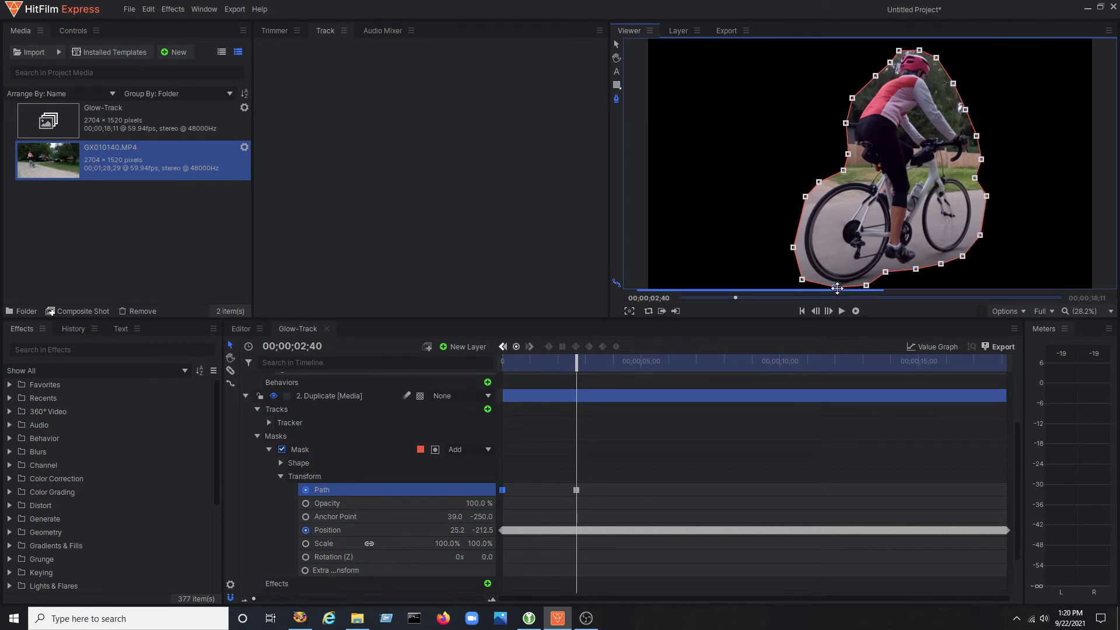
# - Further along, enlarge the mask around the lower-left wheel and raise it above the helmet
pyautogui.press('space')
pyautogui.press('space')
pyautogui.scroll(-1, 905, 296)
pyautogui.moveTo(902, 271); pyautogui.dragTo(901, 276)
pyautogui.moveTo(879, 265); pyautogui.dragTo(865, 239)
pyautogui.moveTo(880, 206); pyautogui.dragTo(863, 209)
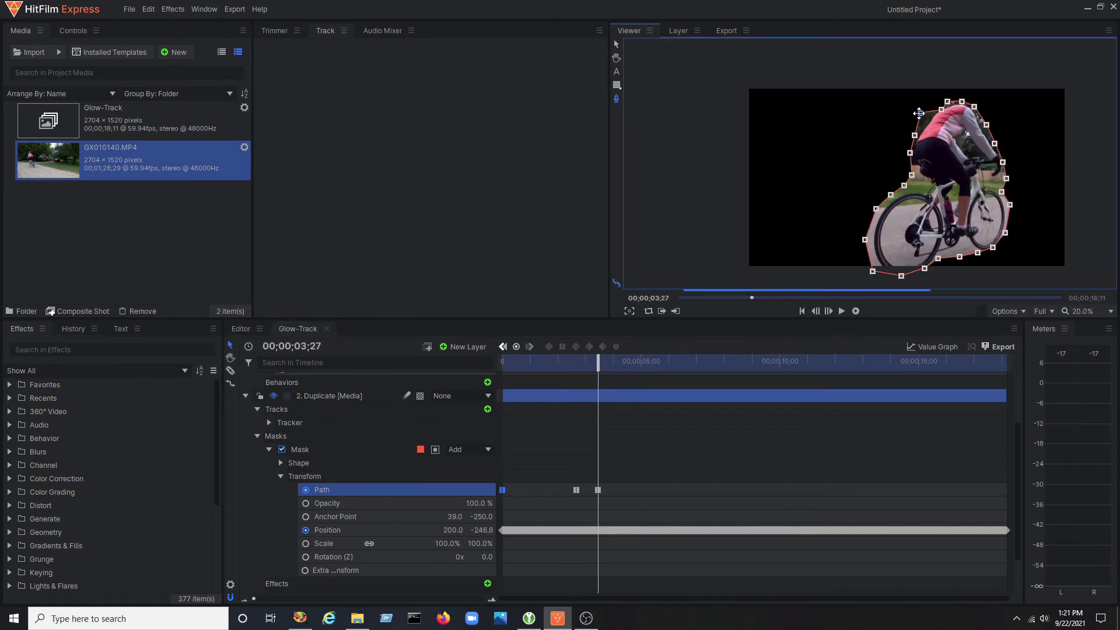
pyautogui.moveTo(941, 109); pyautogui.dragTo(929, 104)
pyautogui.moveTo(947, 101); pyautogui.dragTo(947, 90)
pyautogui.moveTo(962, 102); pyautogui.dragTo(967, 88)
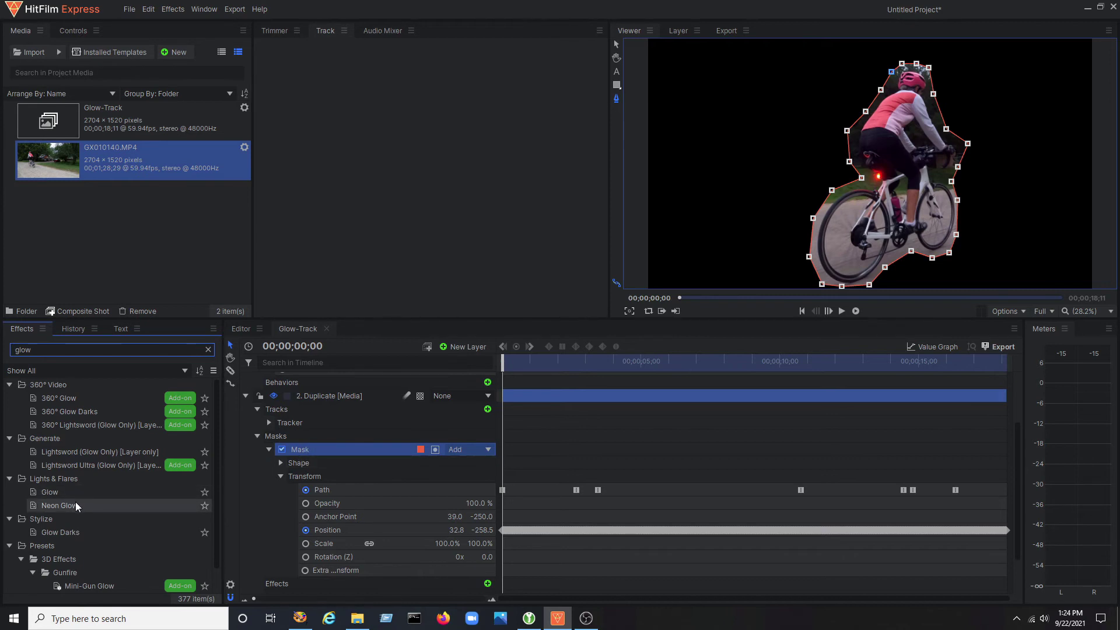
# - Apply Neon Glow to the Duplicate layer and set its colour to orange (255, 174, 82)
pyautogui.moveTo(76, 504); pyautogui.dragTo(359, 482)
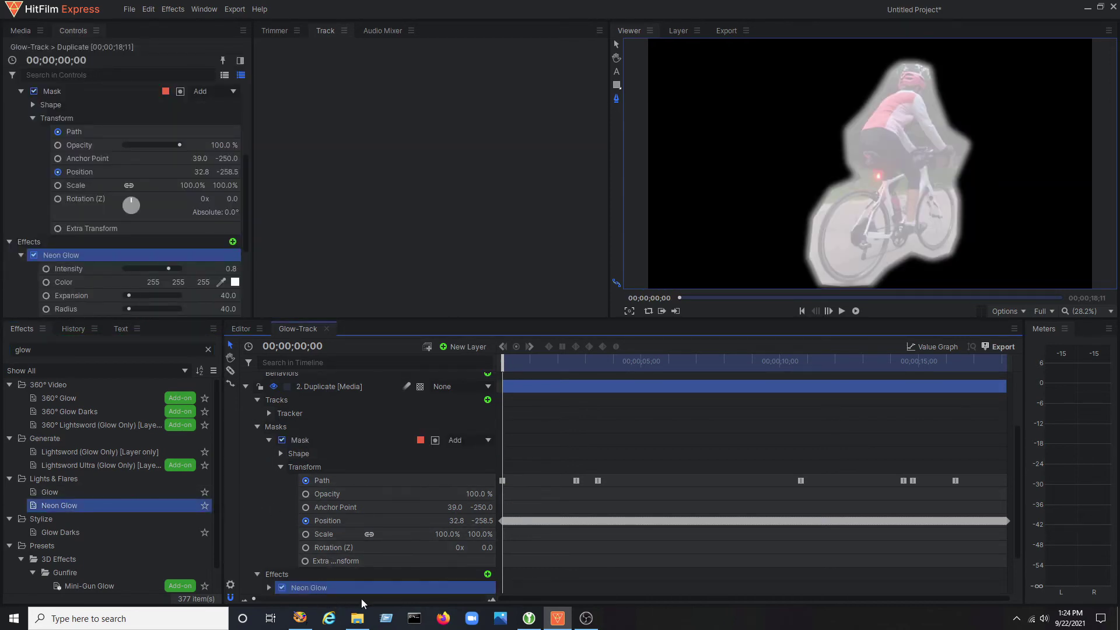
pyautogui.click(234, 282)
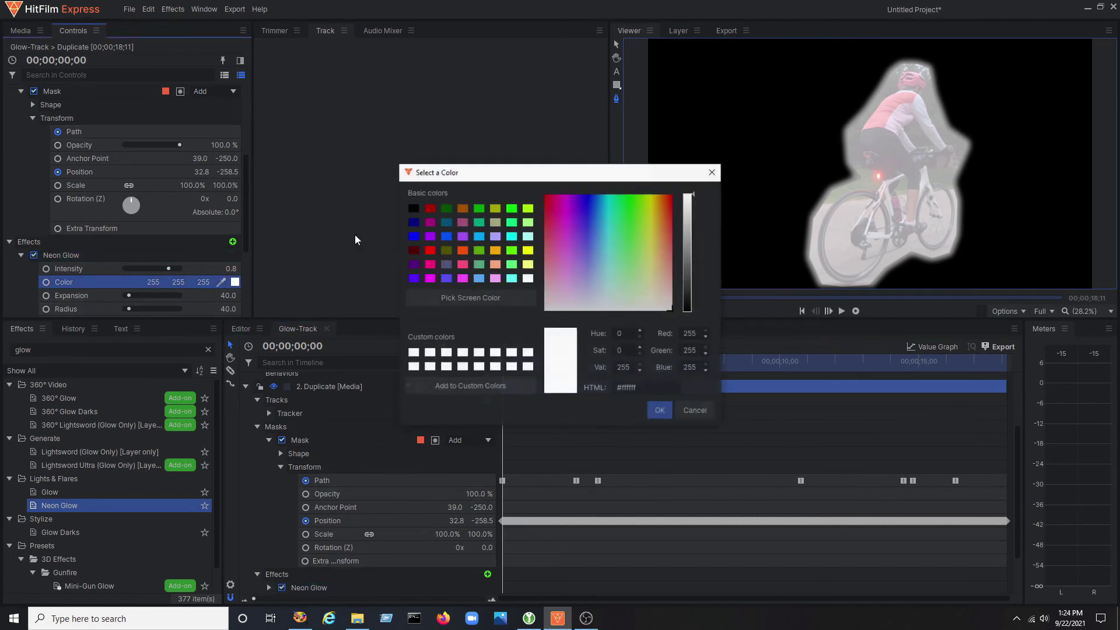
pyautogui.click(661, 234)
pyautogui.click(660, 410)
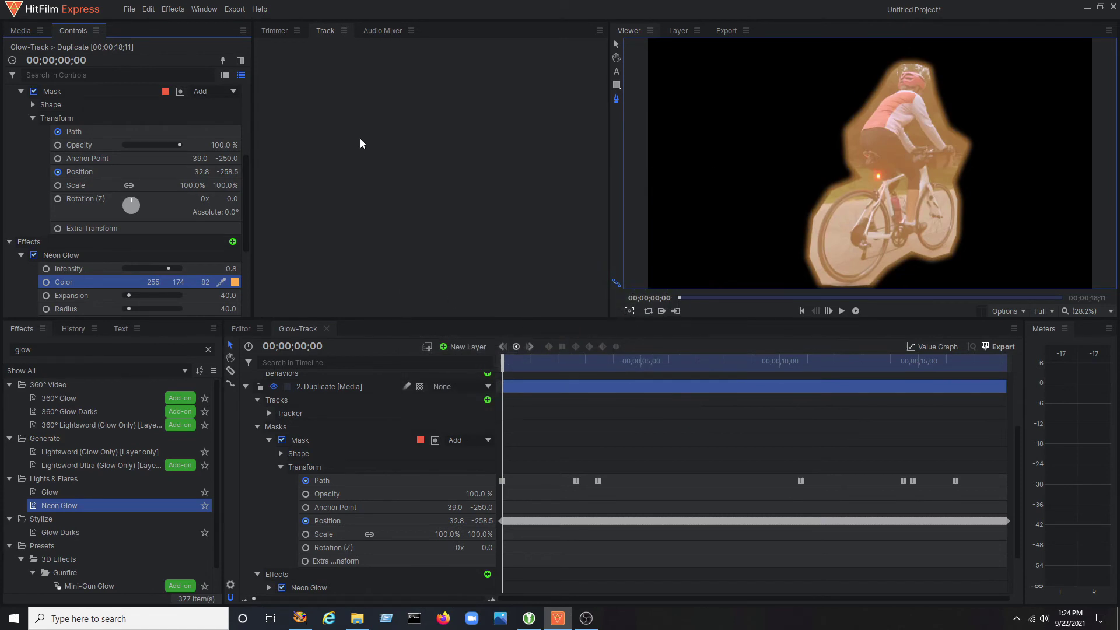
# - Make the Original footage layer visible and preview the composite
pyautogui.click(244, 387)
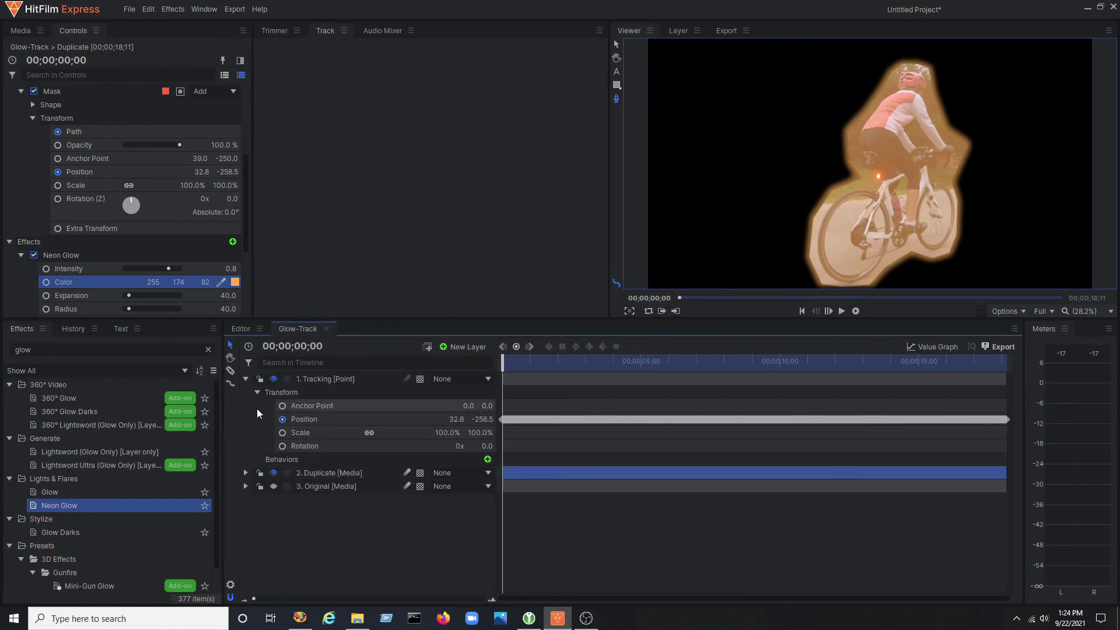
pyautogui.click(274, 485)
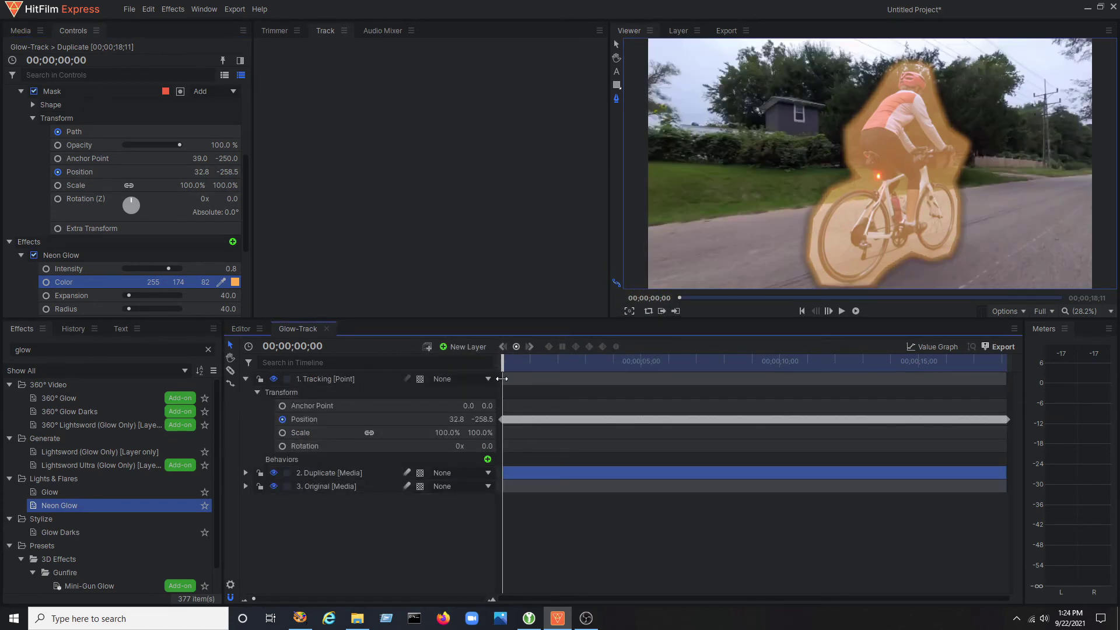
pyautogui.press('space')
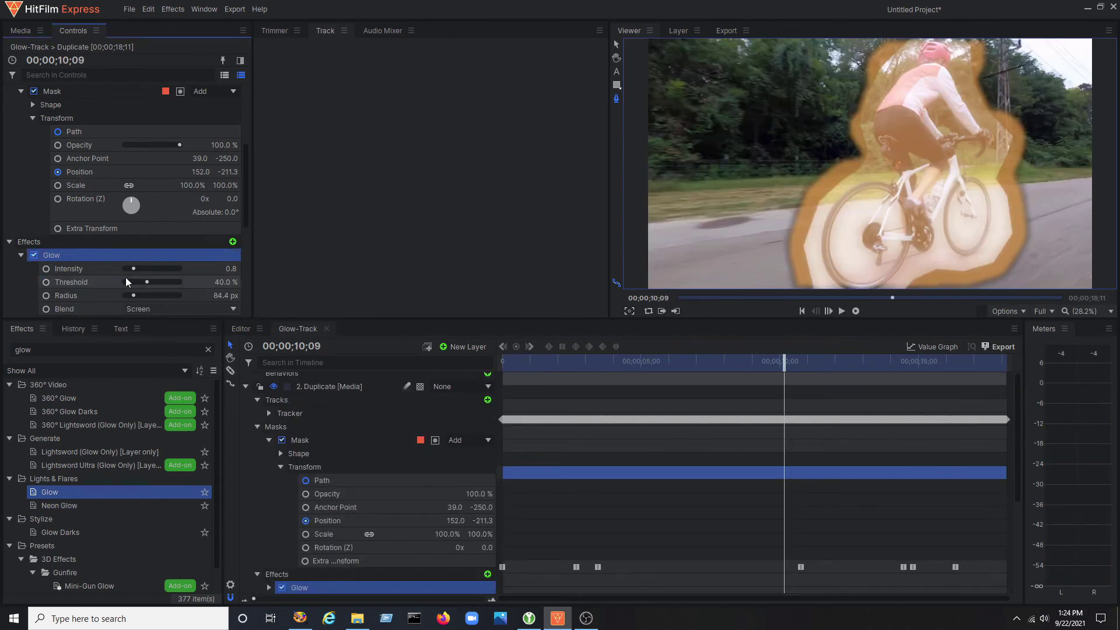
pyautogui.scroll(-3, 125, 278)
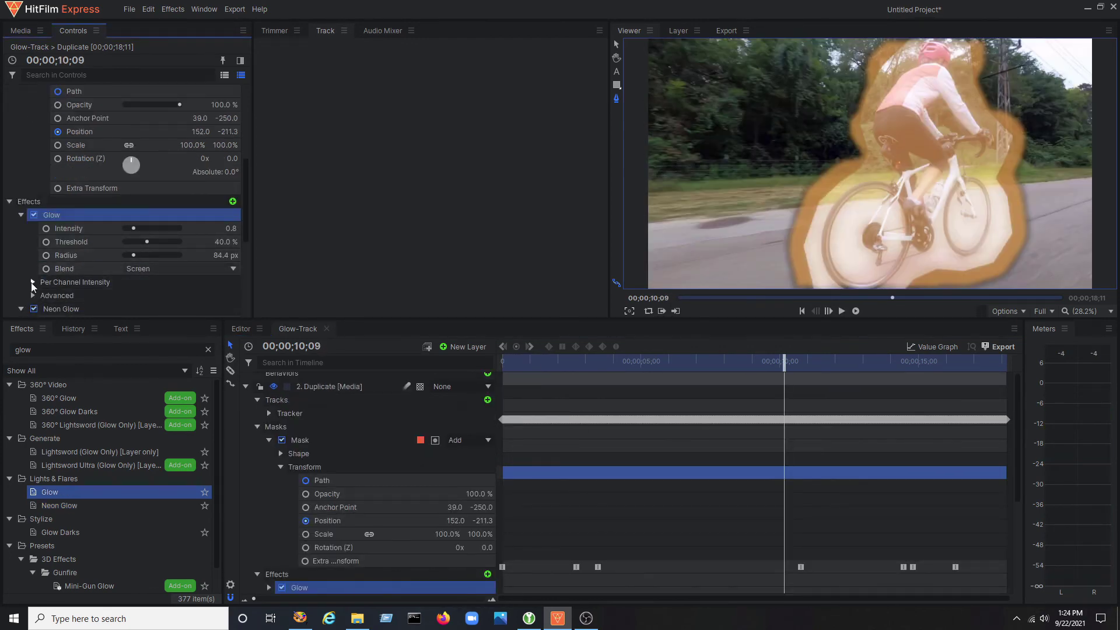
pyautogui.scroll(-2, 32, 284)
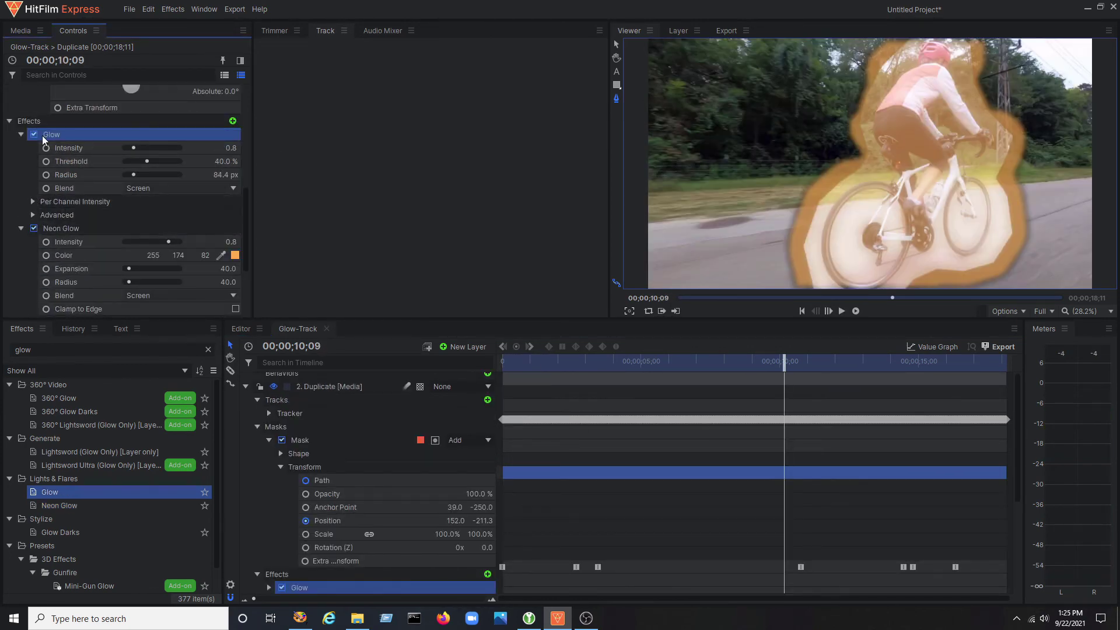
# - Raise Glow intensity to 1.7, move Neon Glow above Glow, and switch Neon Glow off
pyautogui.moveTo(134, 148); pyautogui.dragTo(143, 148)
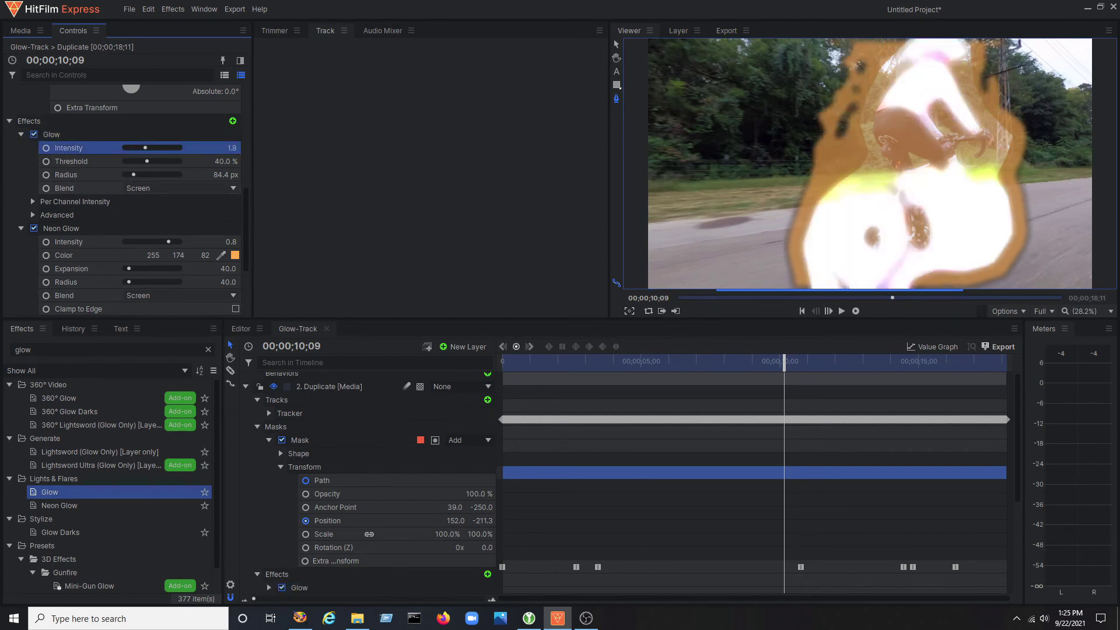
pyautogui.press('space')
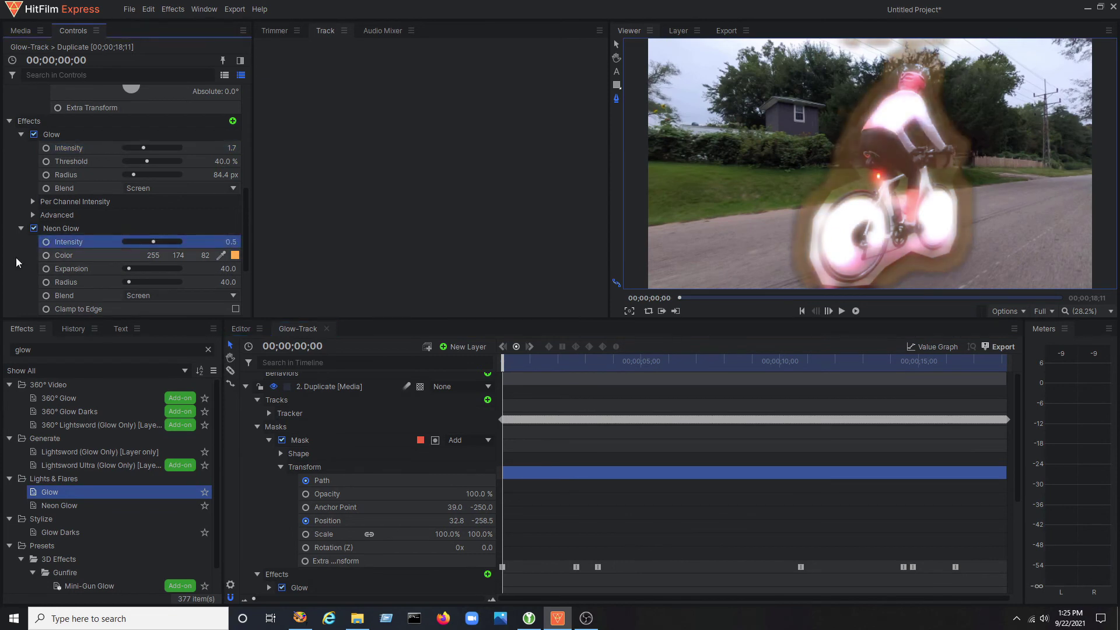
pyautogui.moveTo(22, 135); pyautogui.dragTo(88, 192)
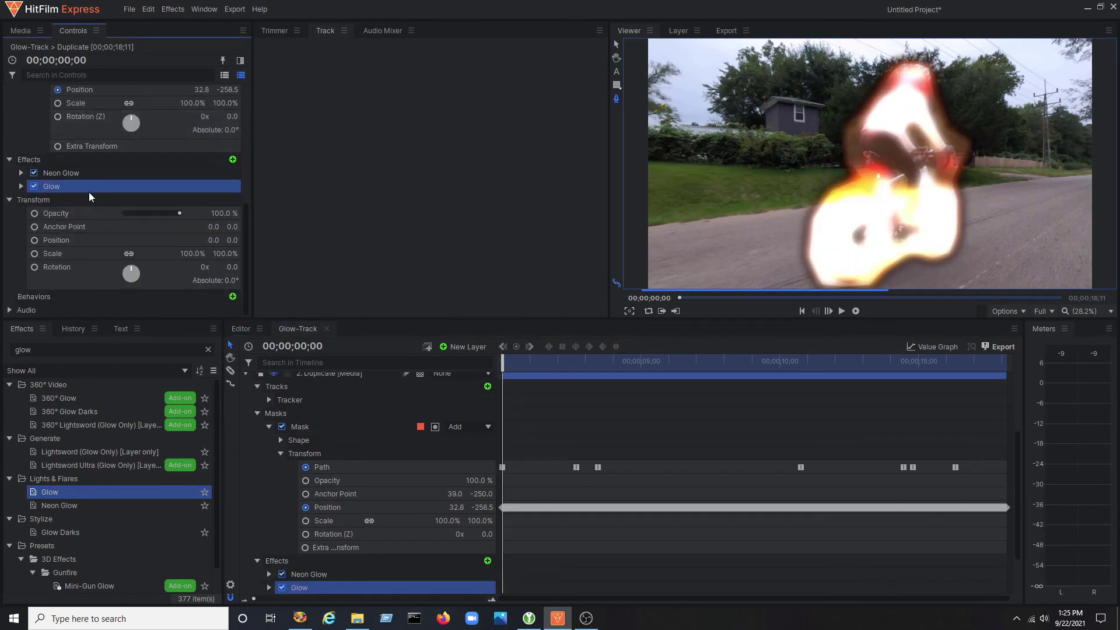
pyautogui.scroll(-1, 175, 565)
pyautogui.click(34, 172)
pyautogui.click(21, 186)
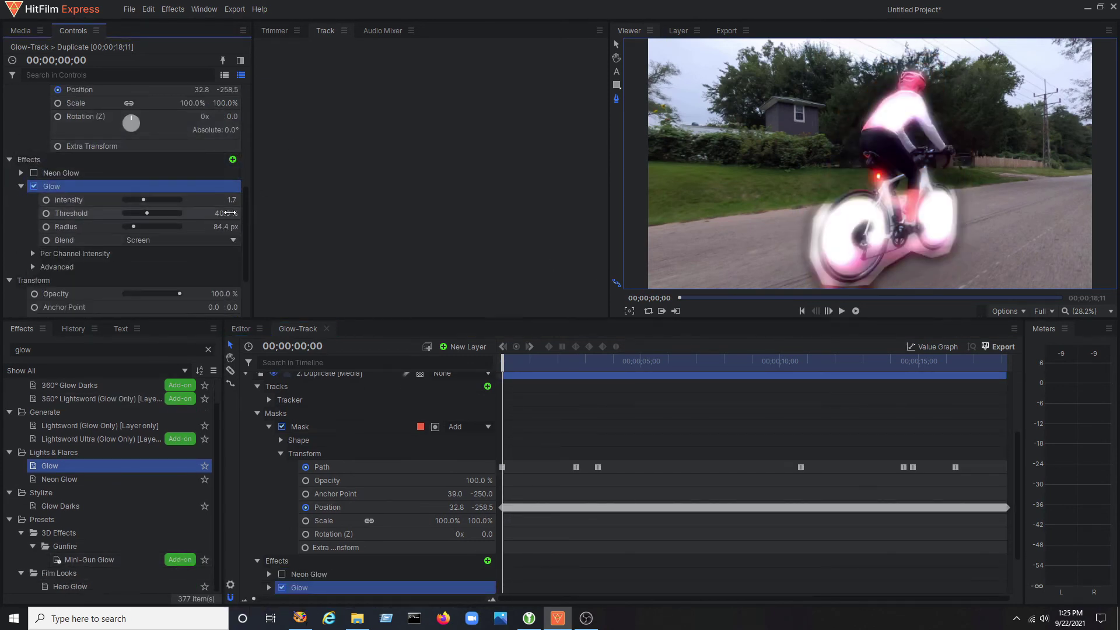
# - Undo the Glow effect and round the mask: Expansion 37, Feather Strength 34, Roundness 172 px
pyautogui.hotkey('ctrl', 'z')
pyautogui.hotkey('ctrl', 'z')
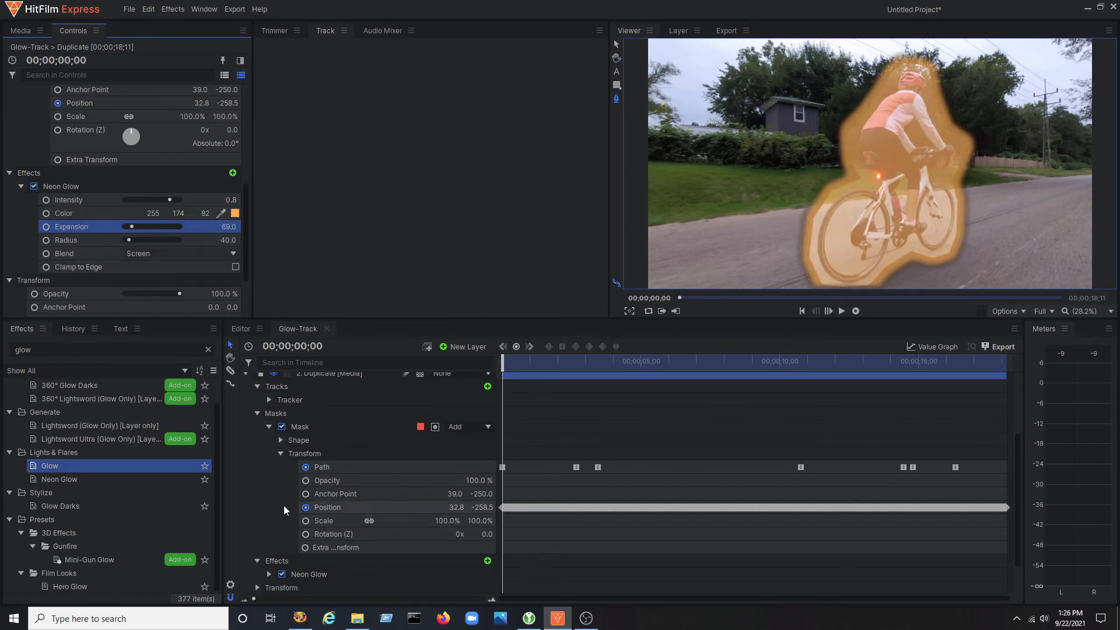
pyautogui.click(22, 186)
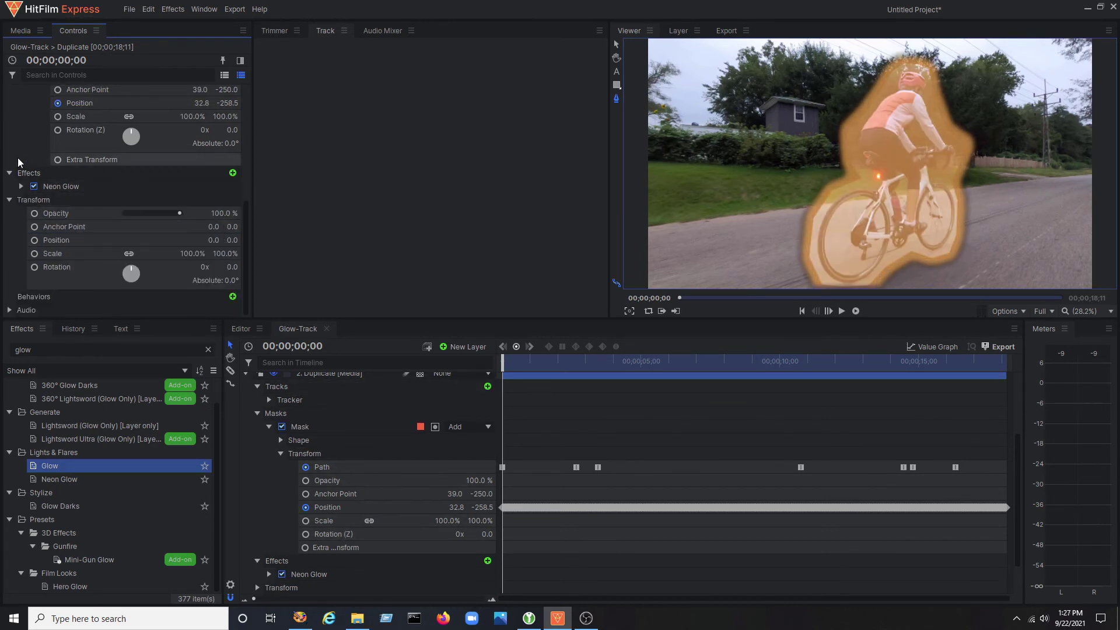
pyautogui.scroll(3, 41, 111)
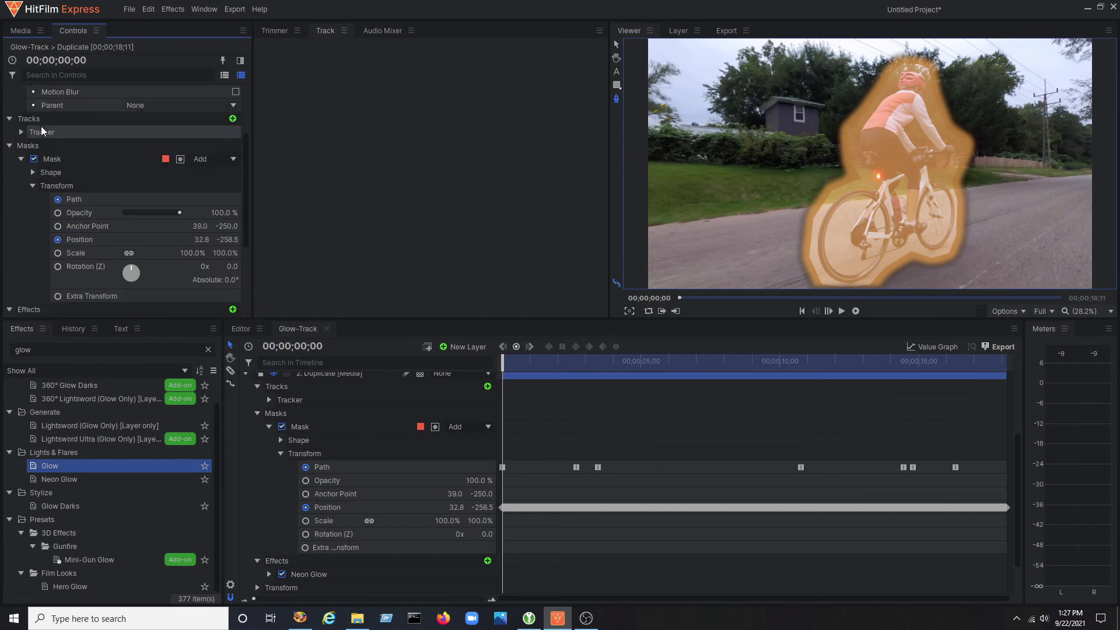
pyautogui.click(33, 172)
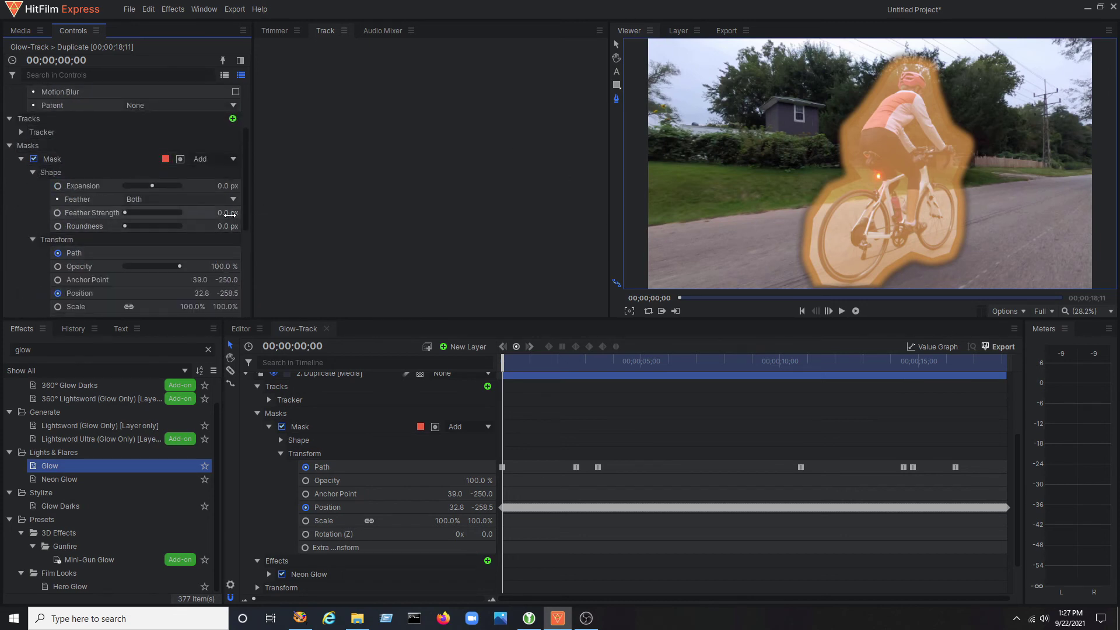
pyautogui.moveTo(225, 226); pyautogui.dragTo(241, 226)
pyautogui.press('space')
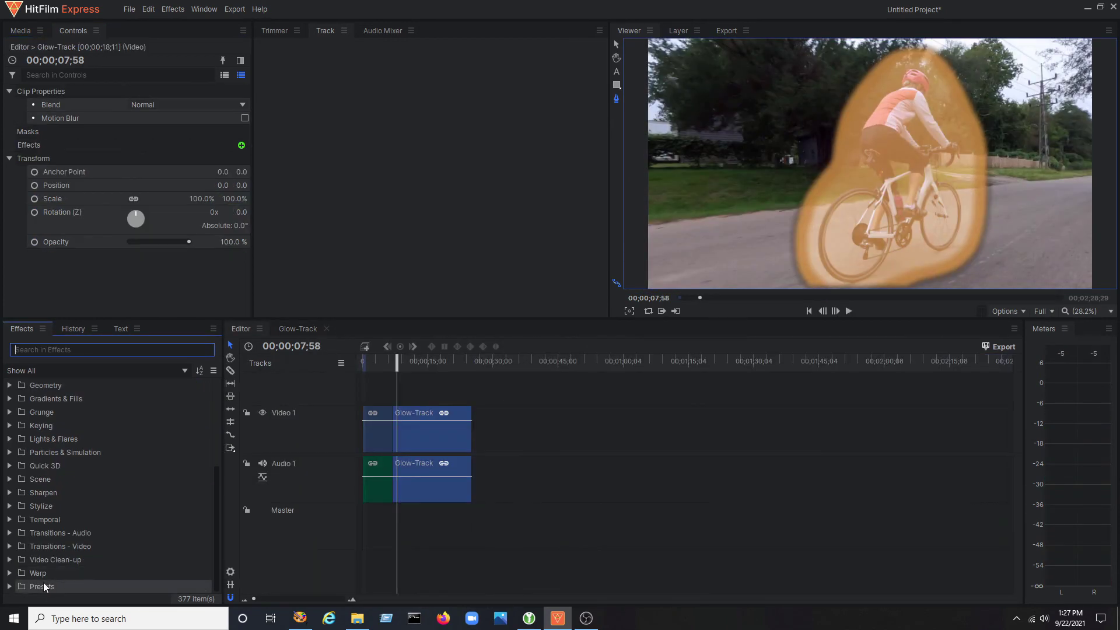
# - Place Cross Dissolve from Transitions - Video > Dissolve at the Glow-Track clip's start
pyautogui.click(8, 546)
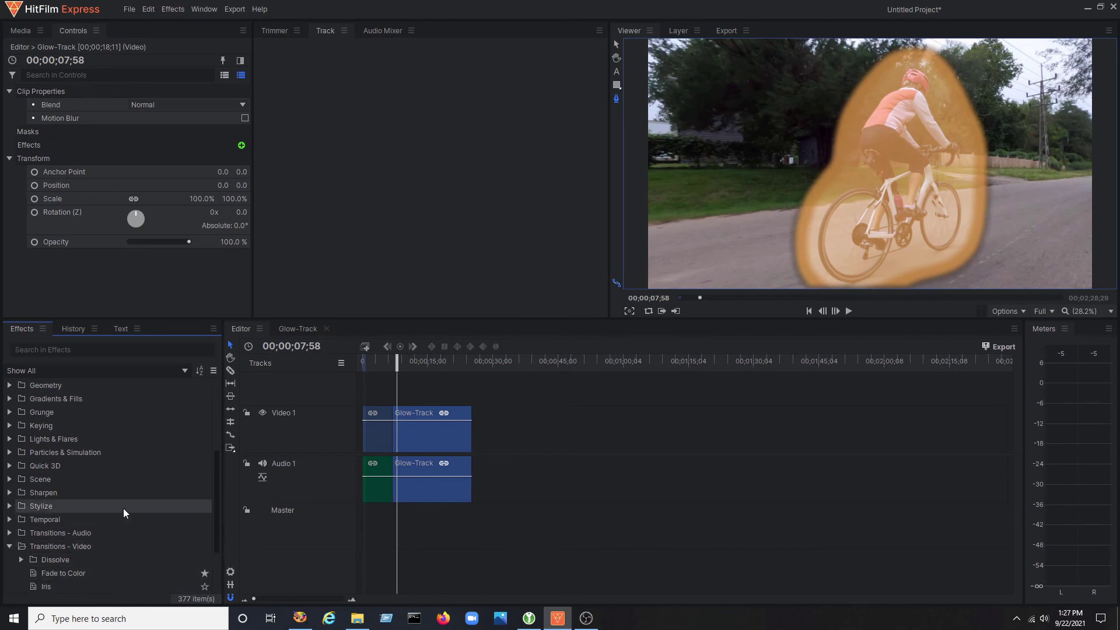
pyautogui.scroll(-2, 124, 509)
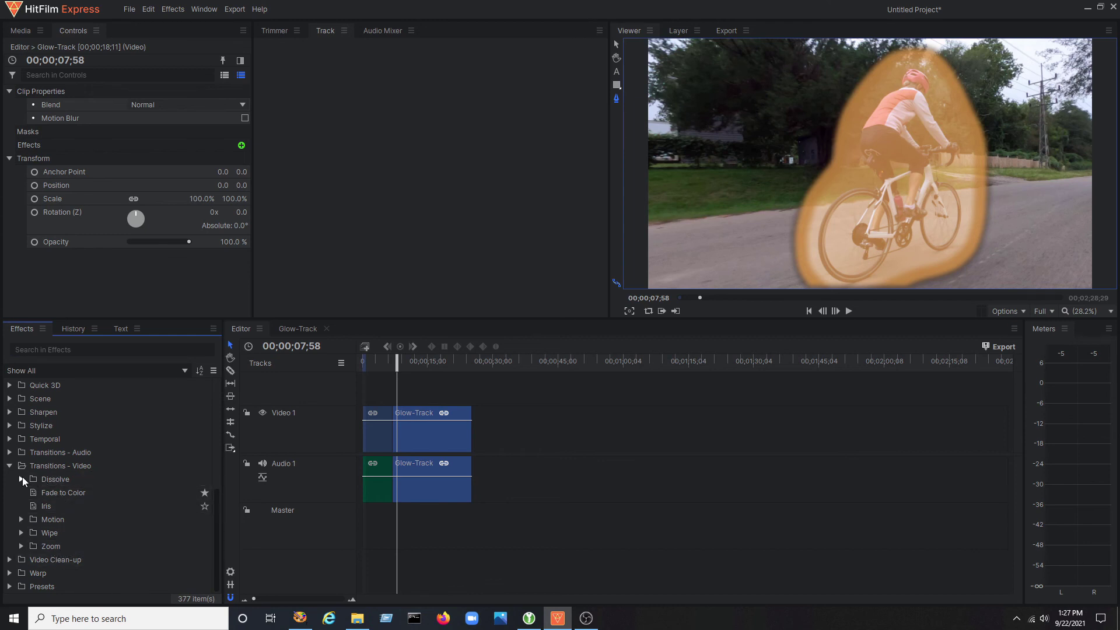
pyautogui.click(22, 478)
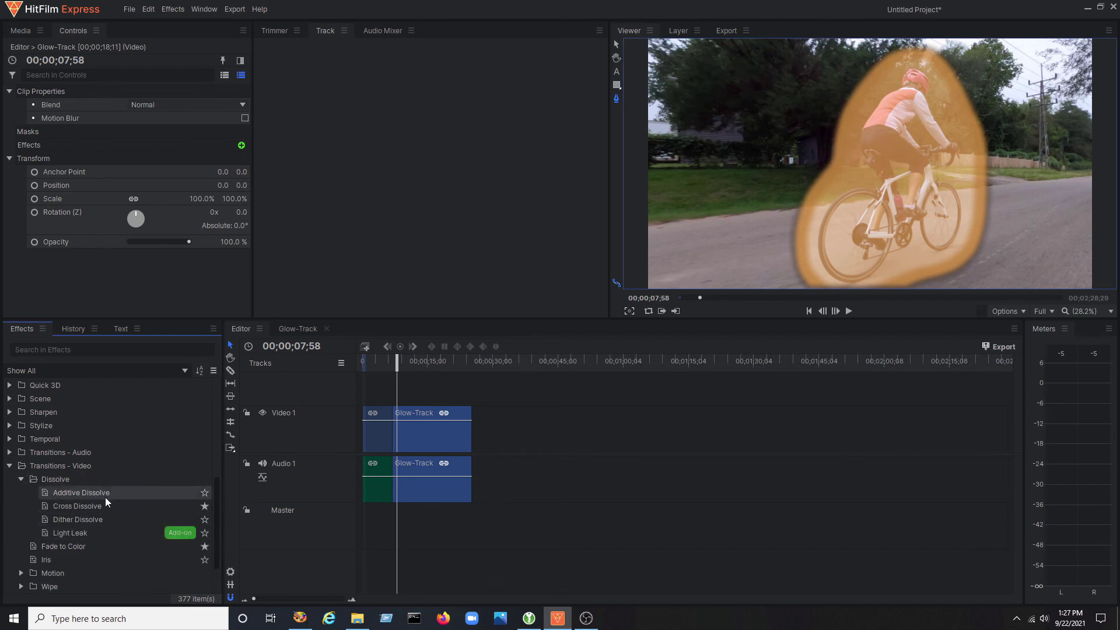
pyautogui.moveTo(96, 508); pyautogui.dragTo(405, 420)
# - Rewind to just before the transition and play the Cross Dissolve preview
pyautogui.scroll(5, 452, 425)
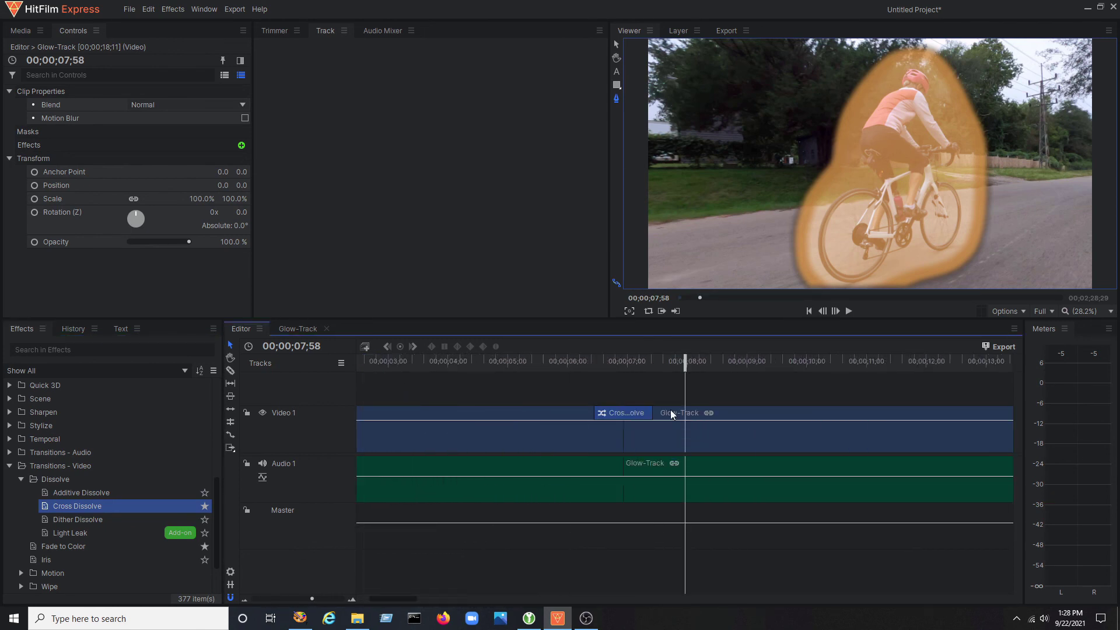
pyautogui.click(625, 364)
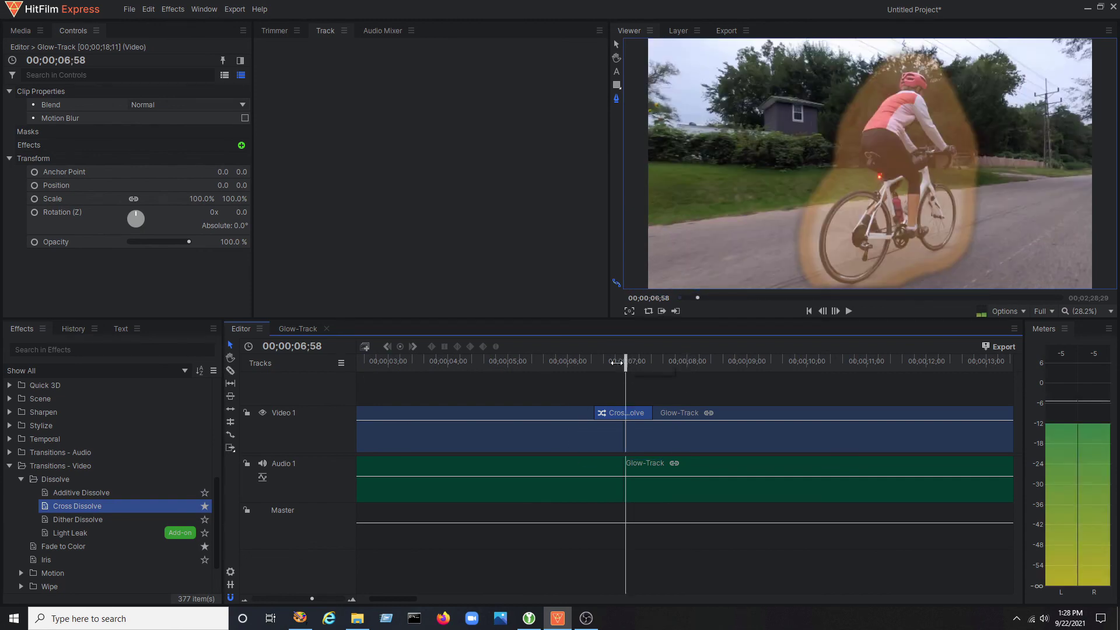
pyautogui.moveTo(613, 365); pyautogui.dragTo(515, 365)
pyautogui.press('space')
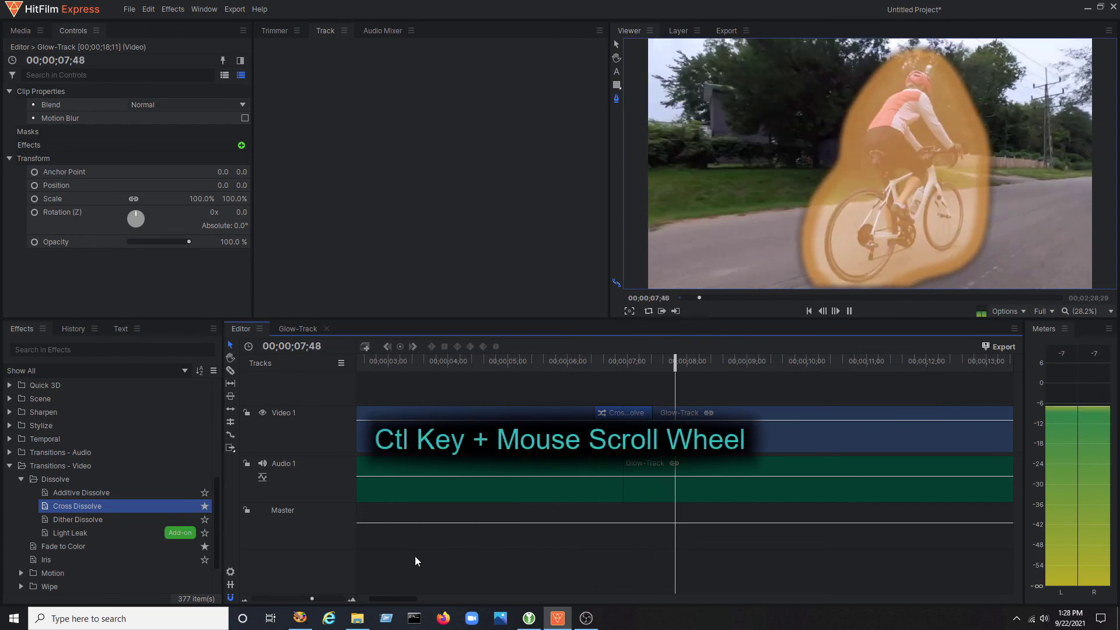
pyautogui.press('space')
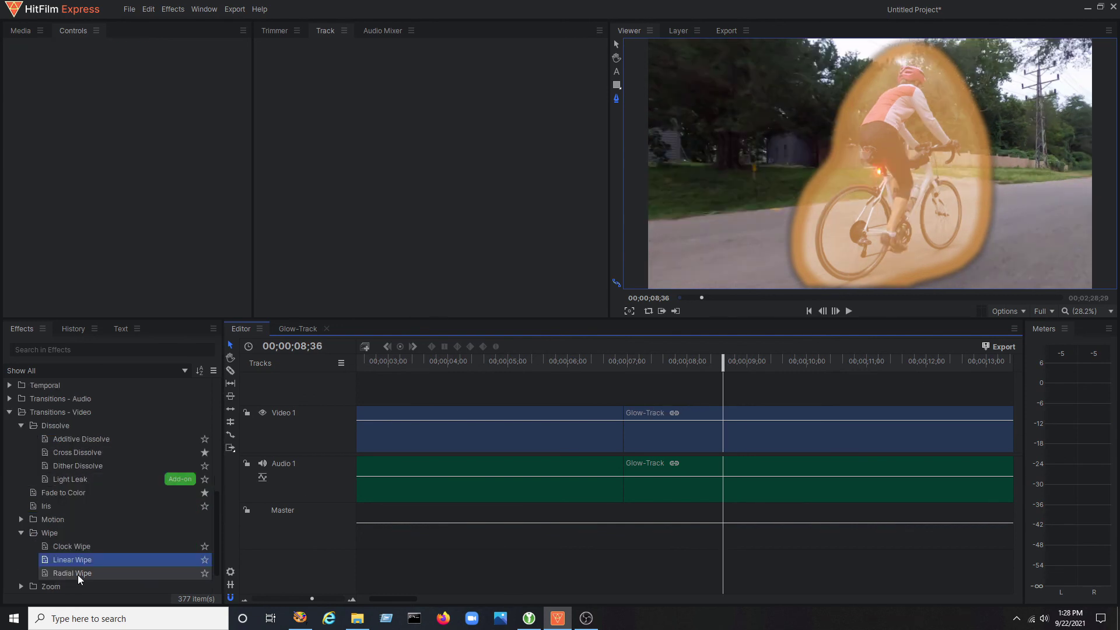
# - Apply Radial Wipe to the Glow-Track clip's start and preview it
pyautogui.moveTo(78, 575); pyautogui.dragTo(406, 540)
pyautogui.moveTo(652, 421); pyautogui.dragTo(621, 419)
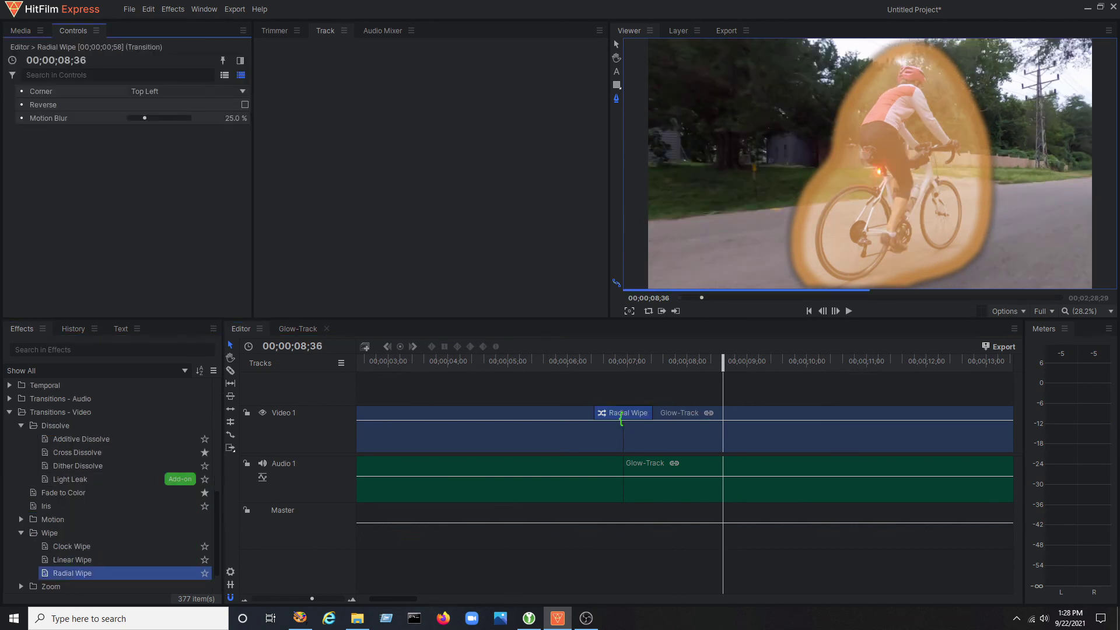
pyautogui.click(564, 363)
pyautogui.press('space')
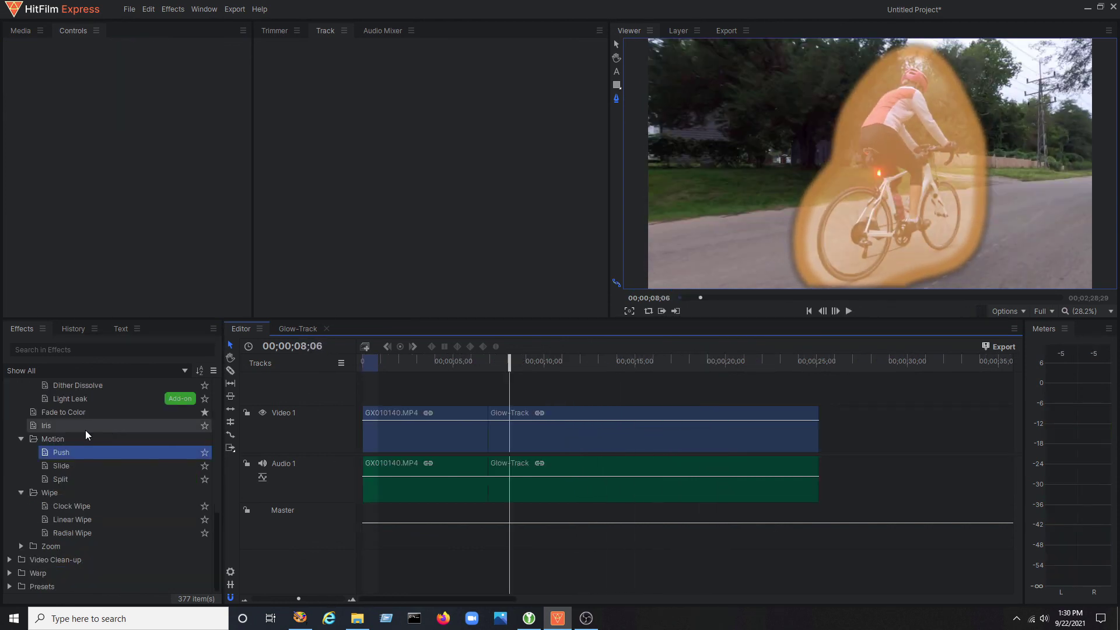
# - Put the Iris transition on the cut between GX010140.MP4 and Glow-Track, then preview it
pyautogui.click(86, 429)
pyautogui.moveTo(500, 413); pyautogui.dragTo(492, 412)
pyautogui.moveTo(481, 362); pyautogui.dragTo(475, 362)
pyautogui.press('space')
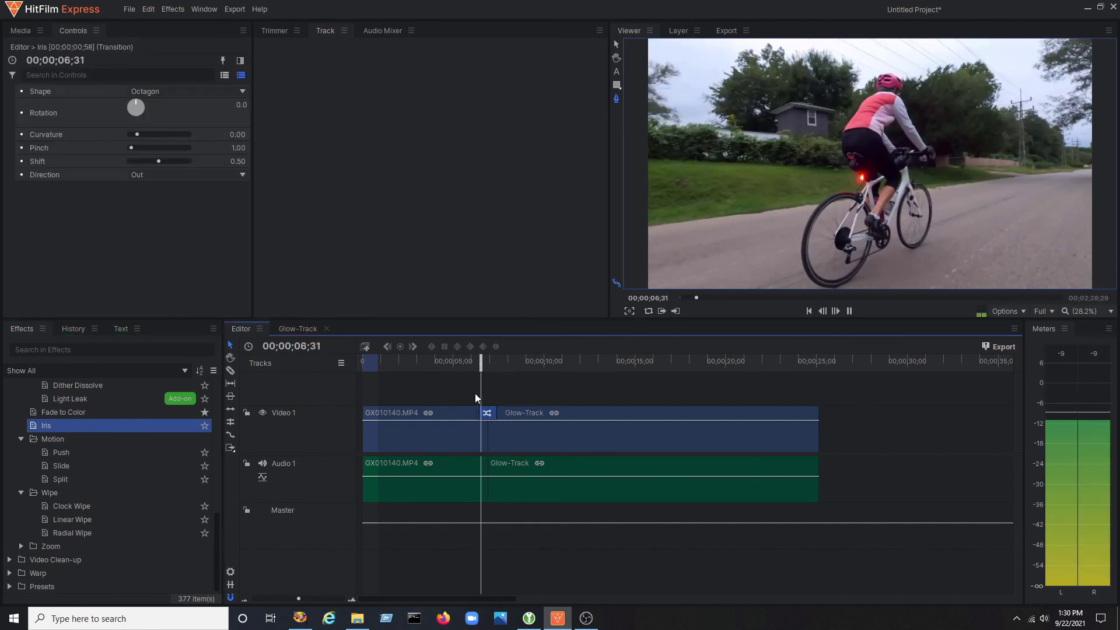
pyautogui.press('space')
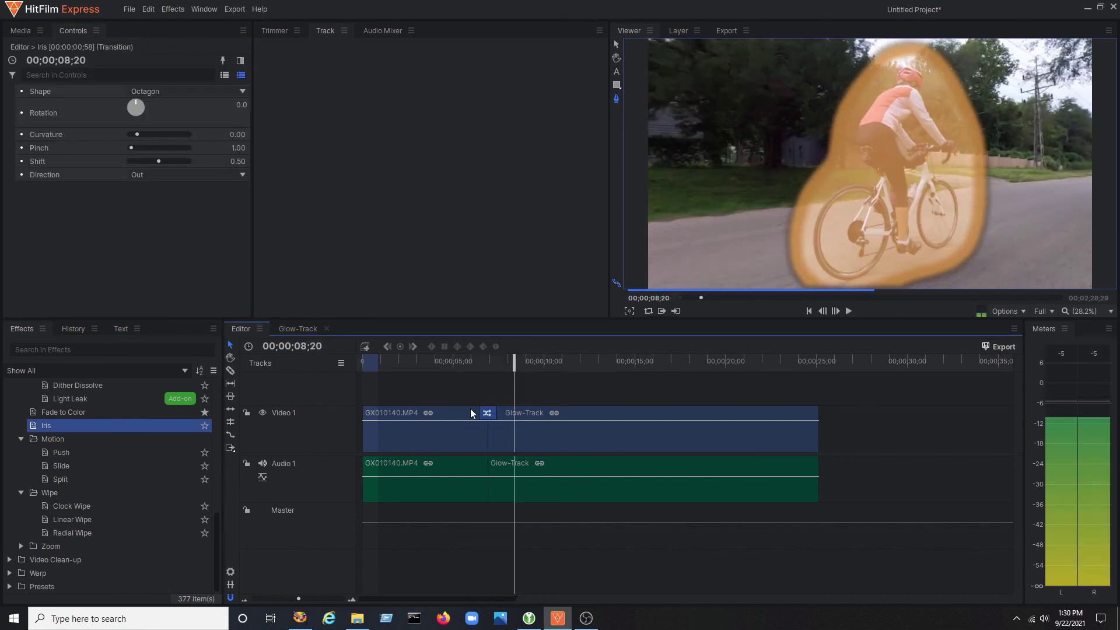
pyautogui.click(445, 362)
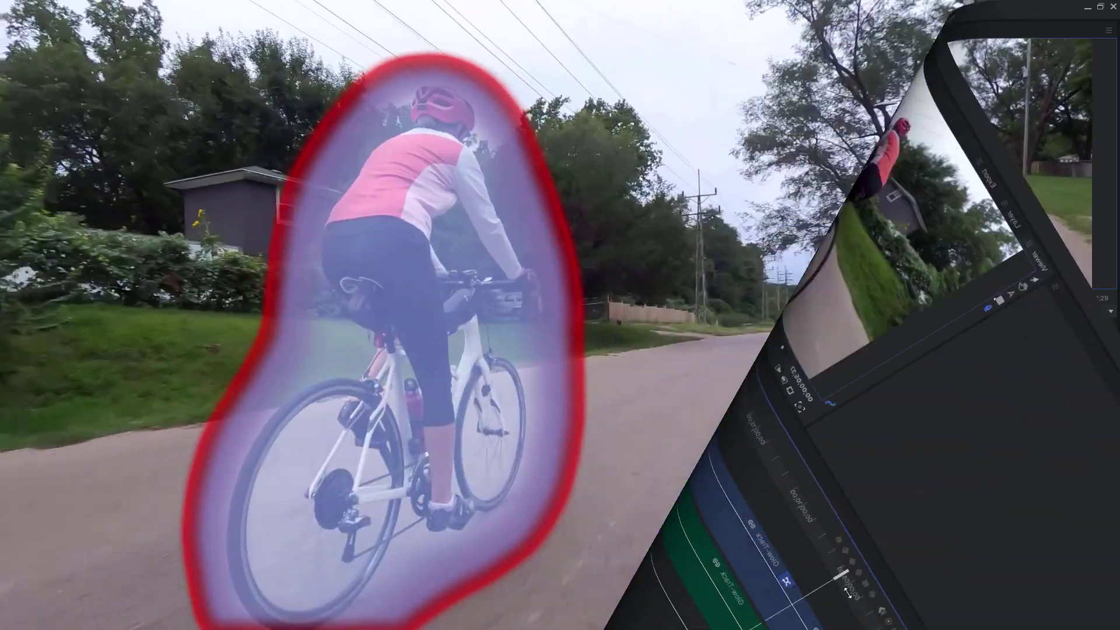